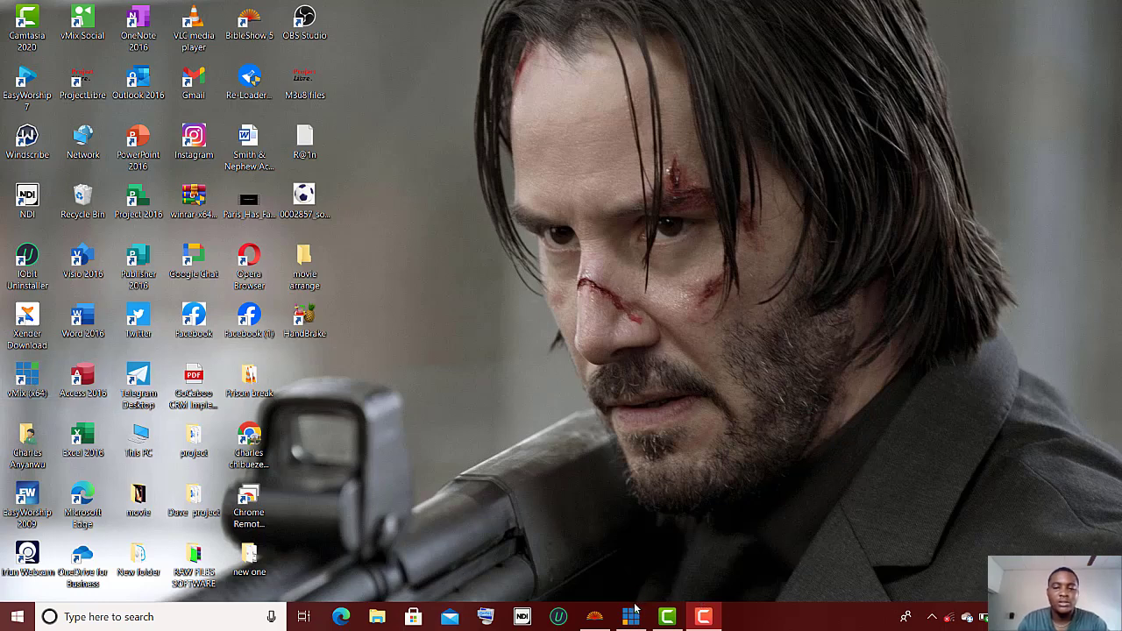
Step: Bring the vMix window up full screen, then minimise it to reach the desktop
{"action": "mouse_move", "coordinate": [634, 617]}
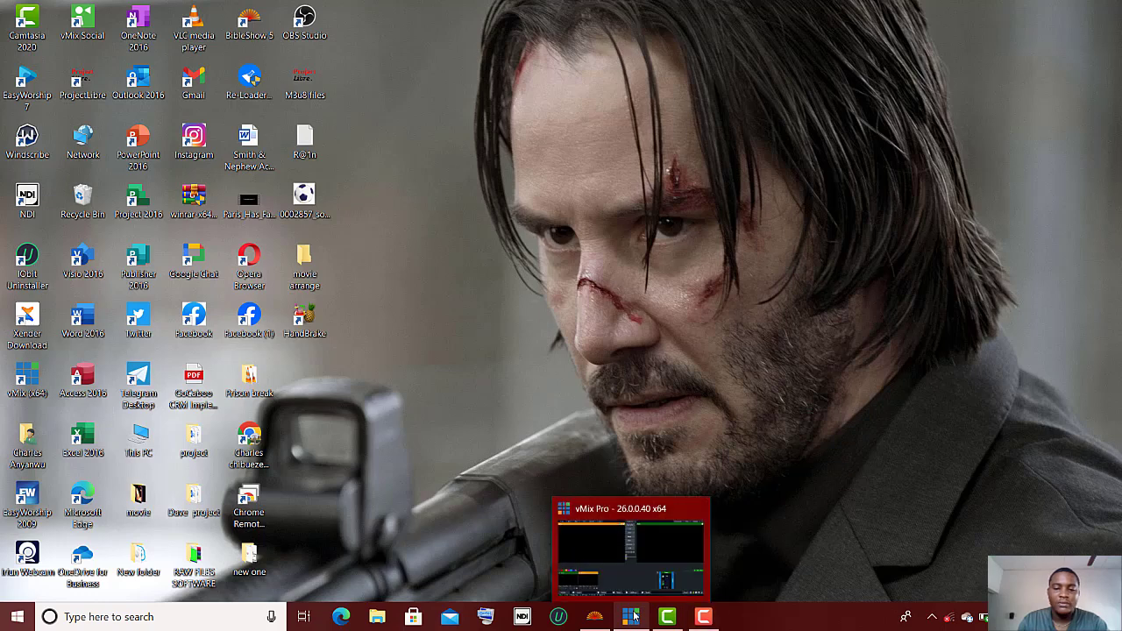
{"action": "left_click", "coordinate": [631, 561]}
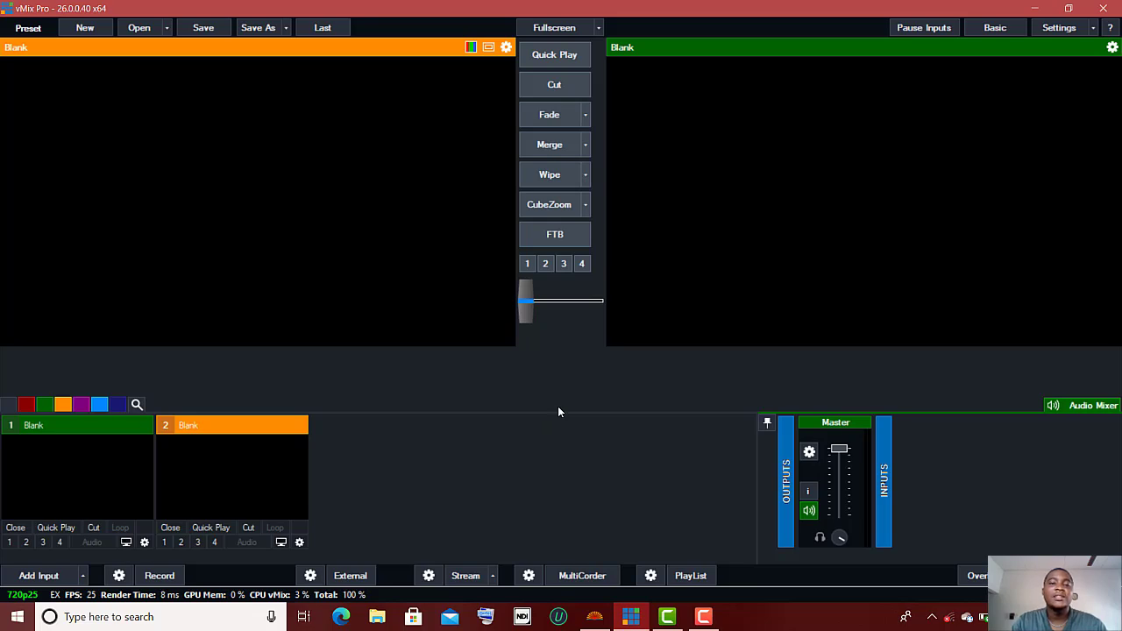
{"action": "left_click", "coordinate": [1029, 7]}
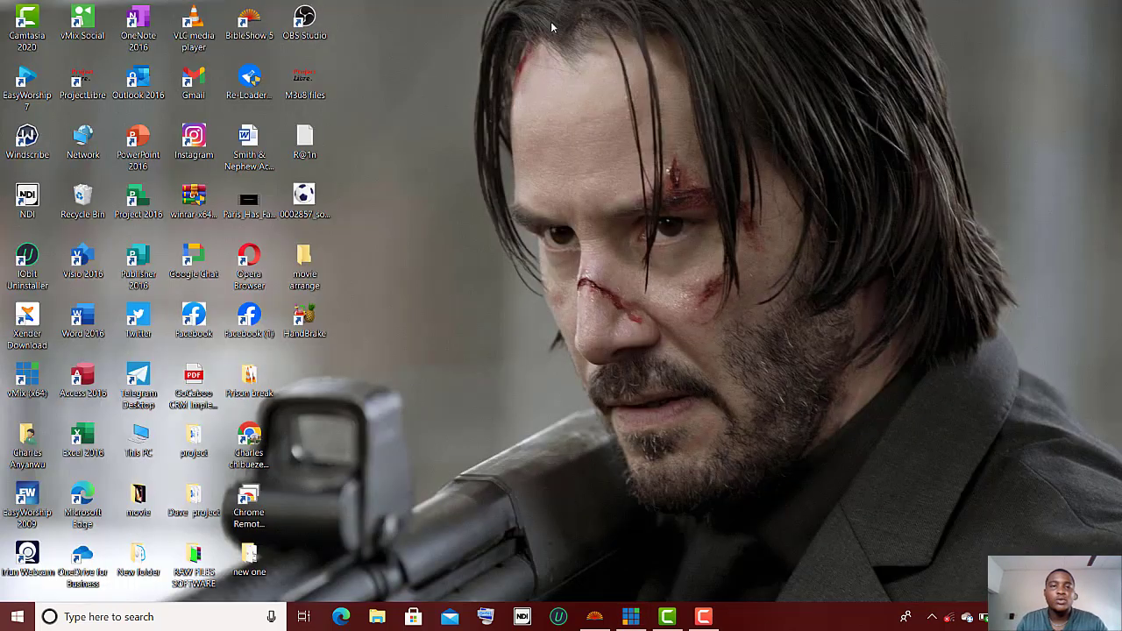
Step: Launch BibleShow and load the reference 'gen 1 1' to display Genesis 1:1 (KJV)
{"action": "double_click", "coordinate": [249, 21]}
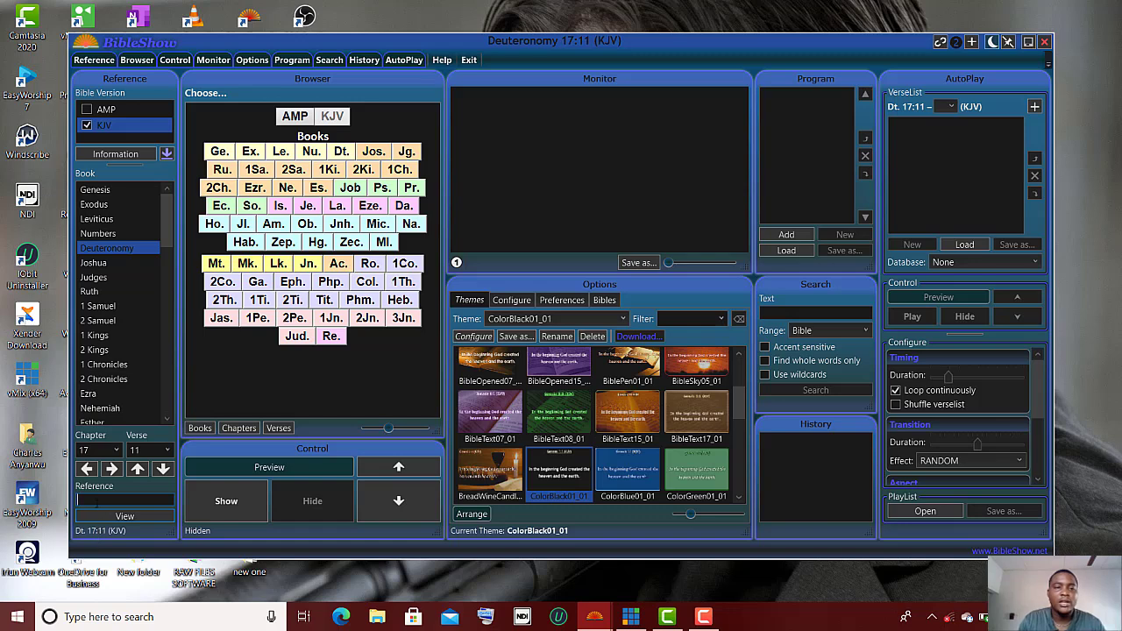
{"action": "left_click", "coordinate": [96, 500]}
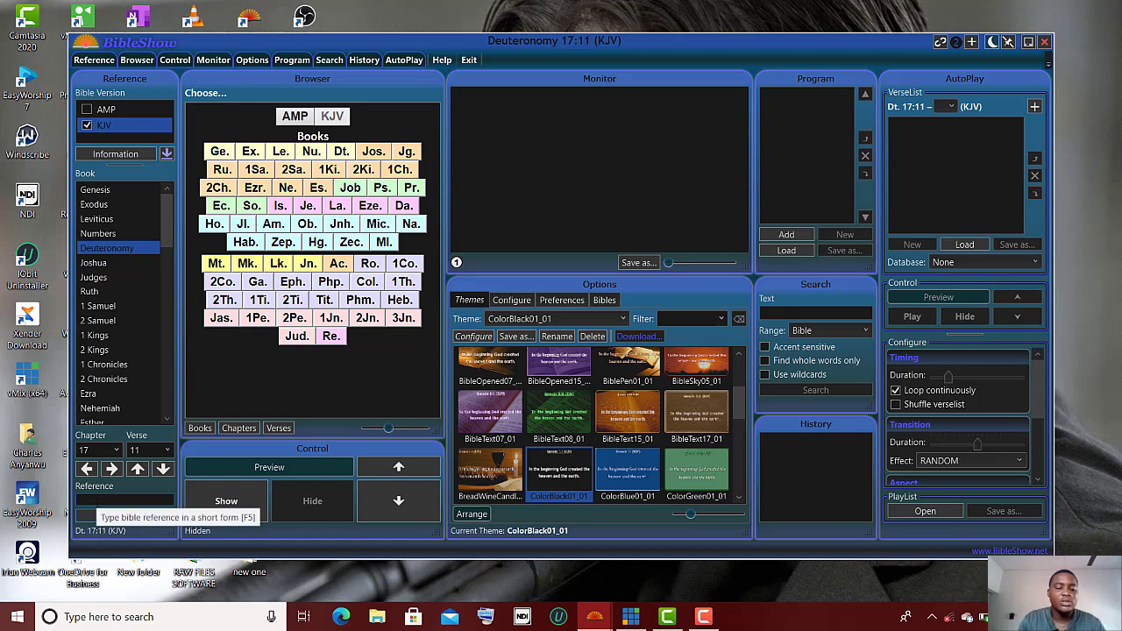
{"action": "type", "text": "gen"}
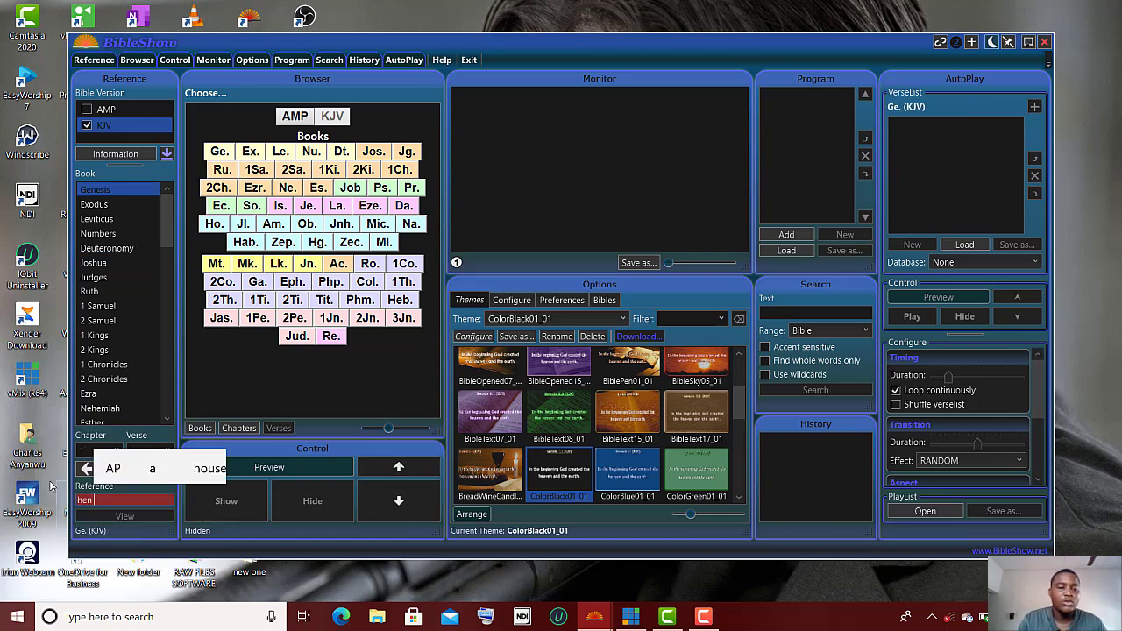
{"action": "key", "text": "Return"}
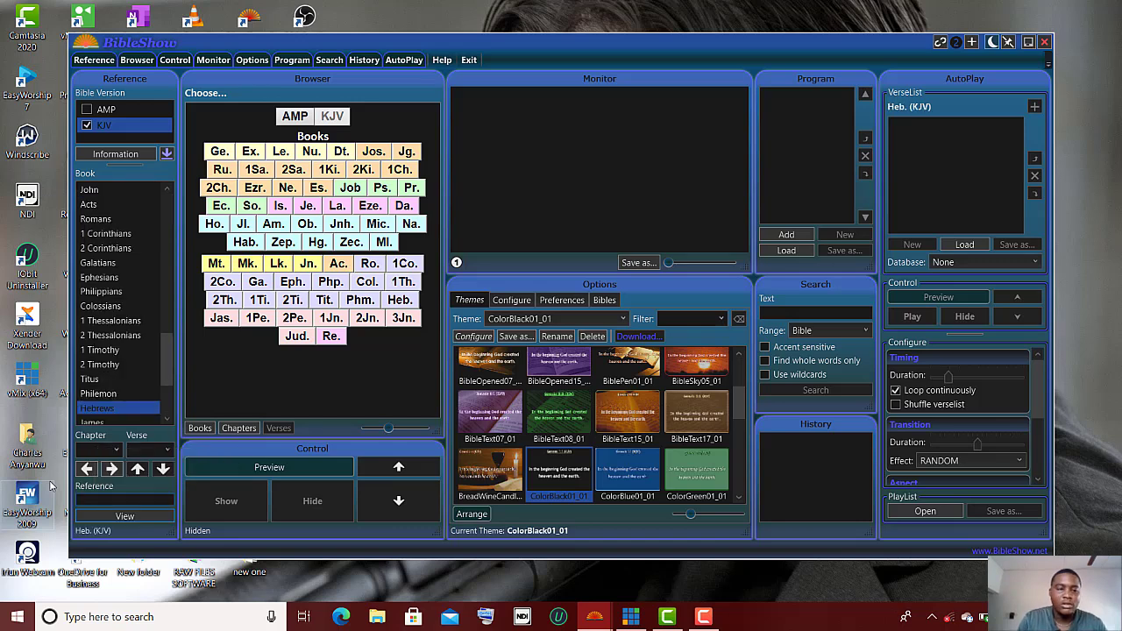
{"action": "left_click", "coordinate": [99, 502]}
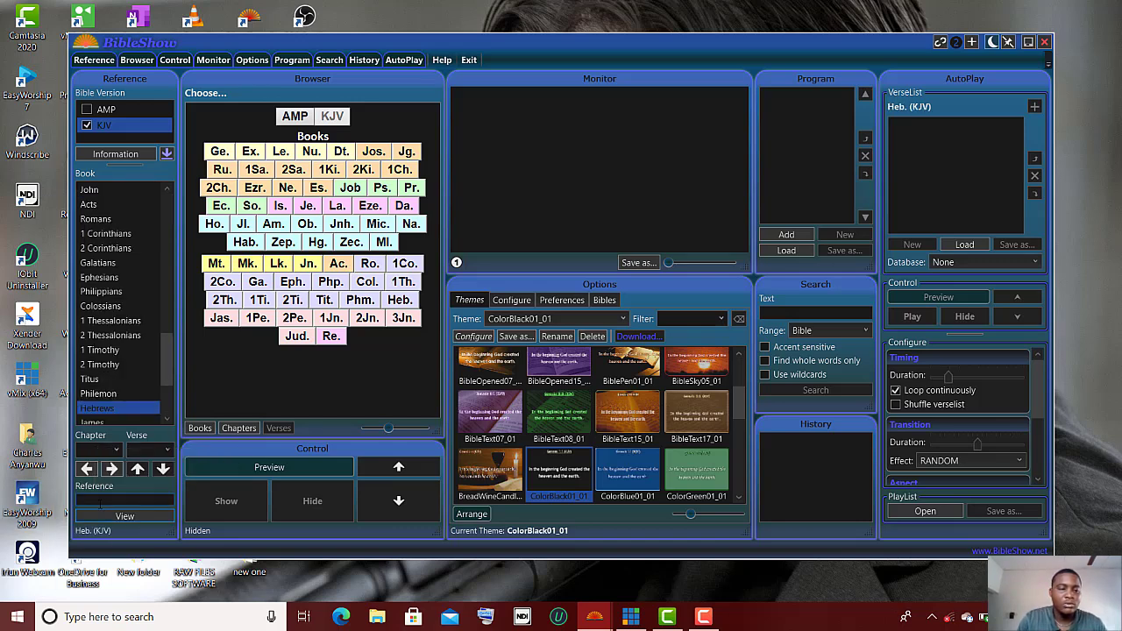
{"action": "type", "text": "gen 1"}
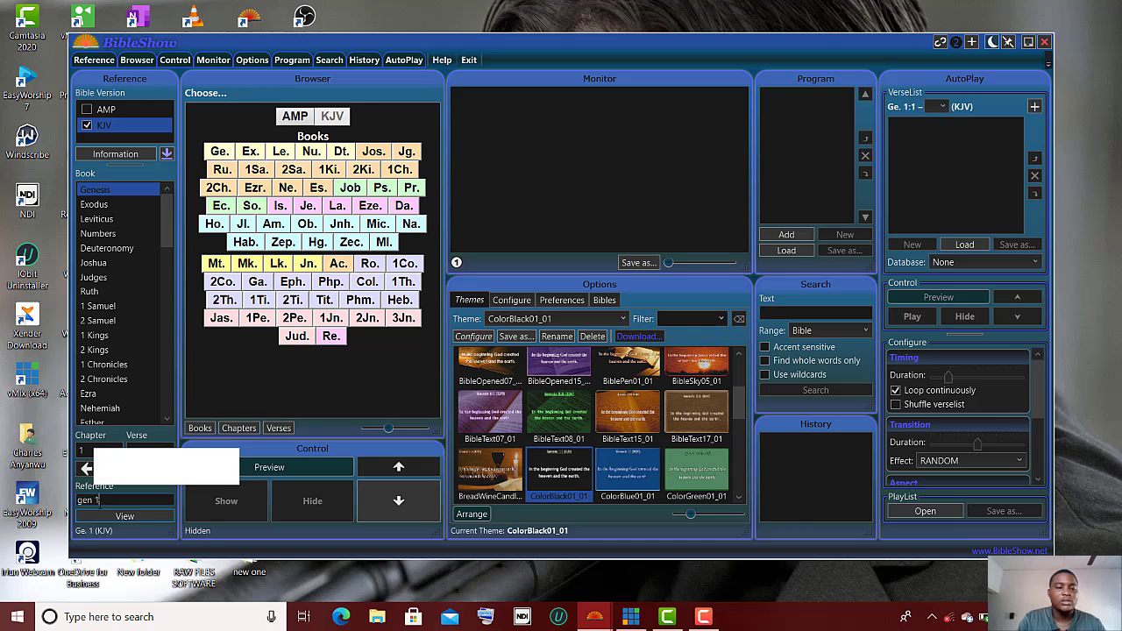
{"action": "type", "text": " 1"}
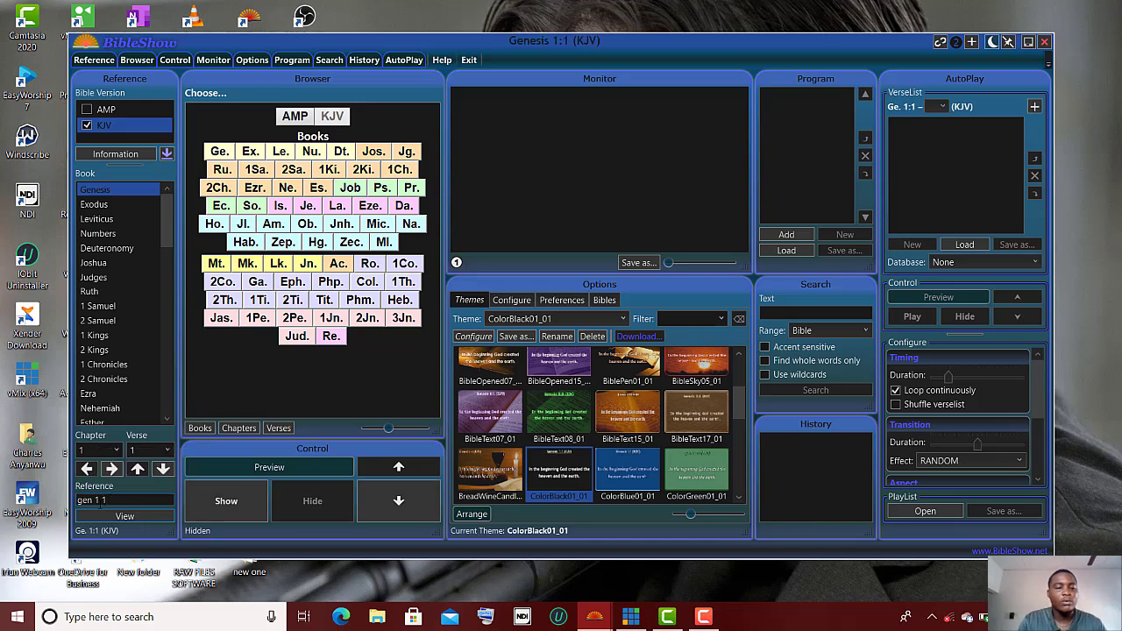
{"action": "key", "text": "Return"}
{"action": "key", "text": "Return"}
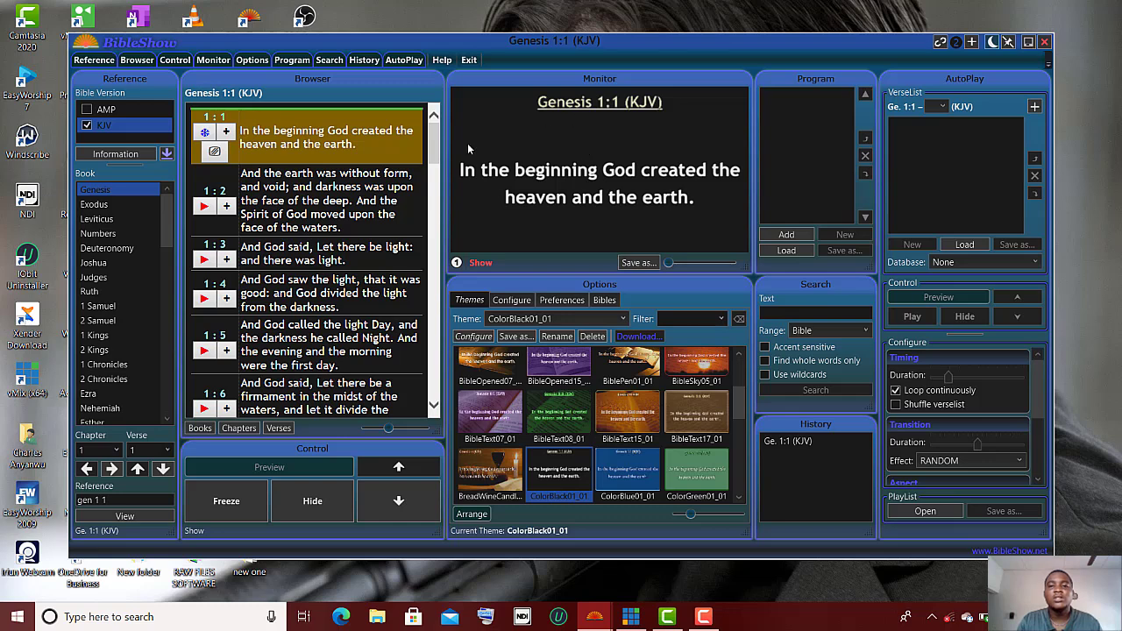
Step: Send verse Genesis 1:2 to the monitor, then switch back to vMix
{"action": "left_click", "coordinate": [203, 209]}
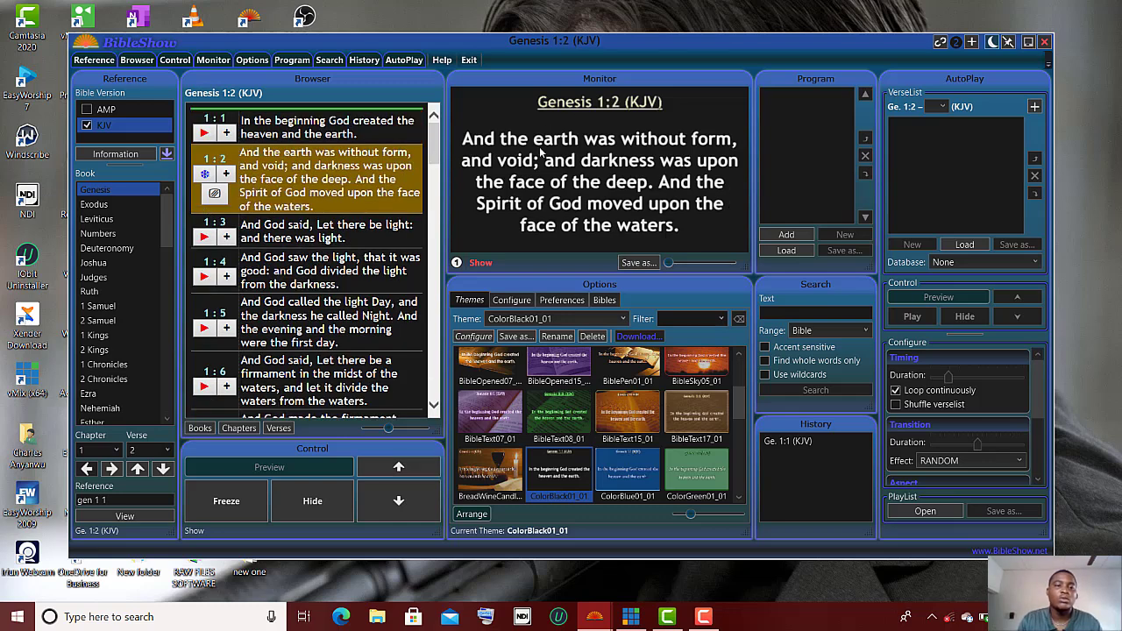
{"action": "left_click", "coordinate": [630, 618]}
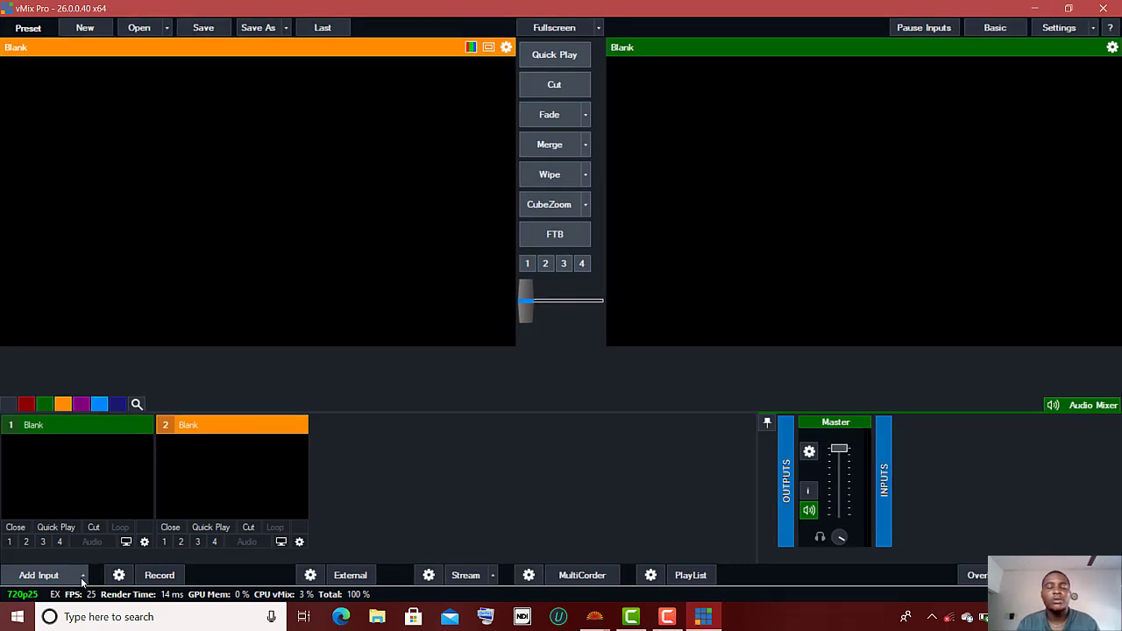
Step: Add the BibleShowNDI source as vMix input 1 via NDI / Desktop Capture
{"action": "left_click", "coordinate": [42, 579]}
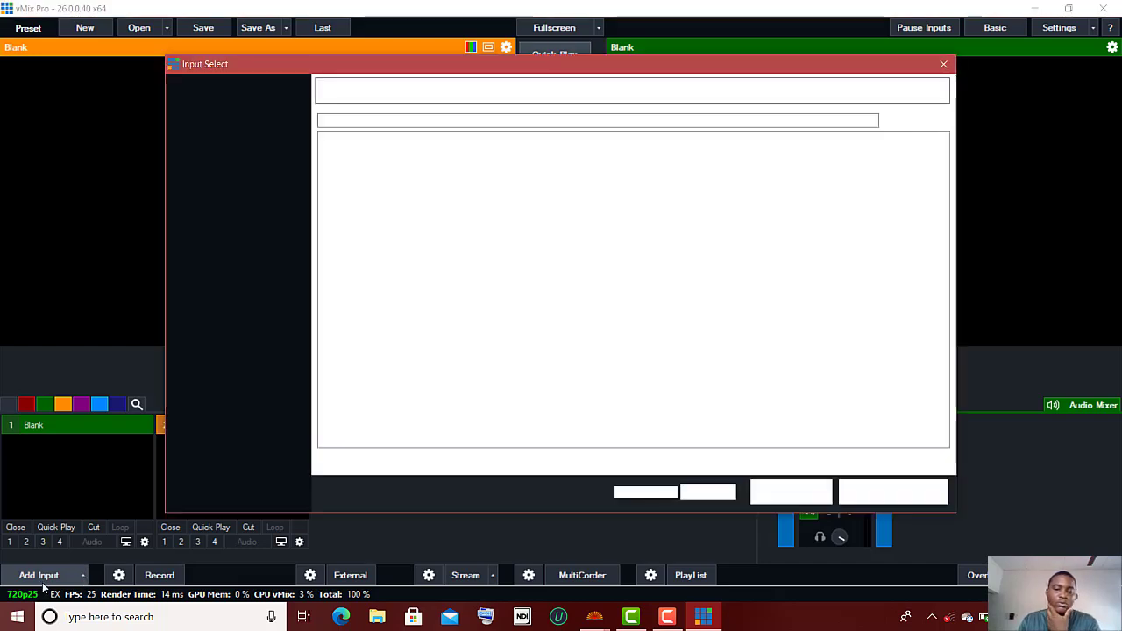
{"action": "left_click", "coordinate": [50, 575]}
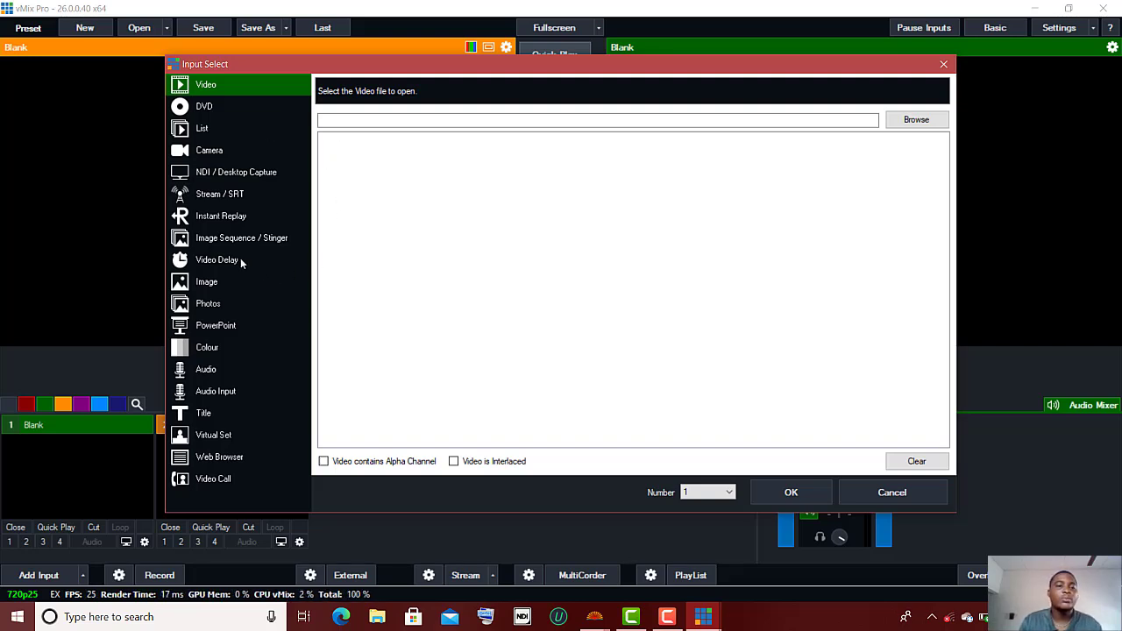
{"action": "left_click", "coordinate": [216, 174]}
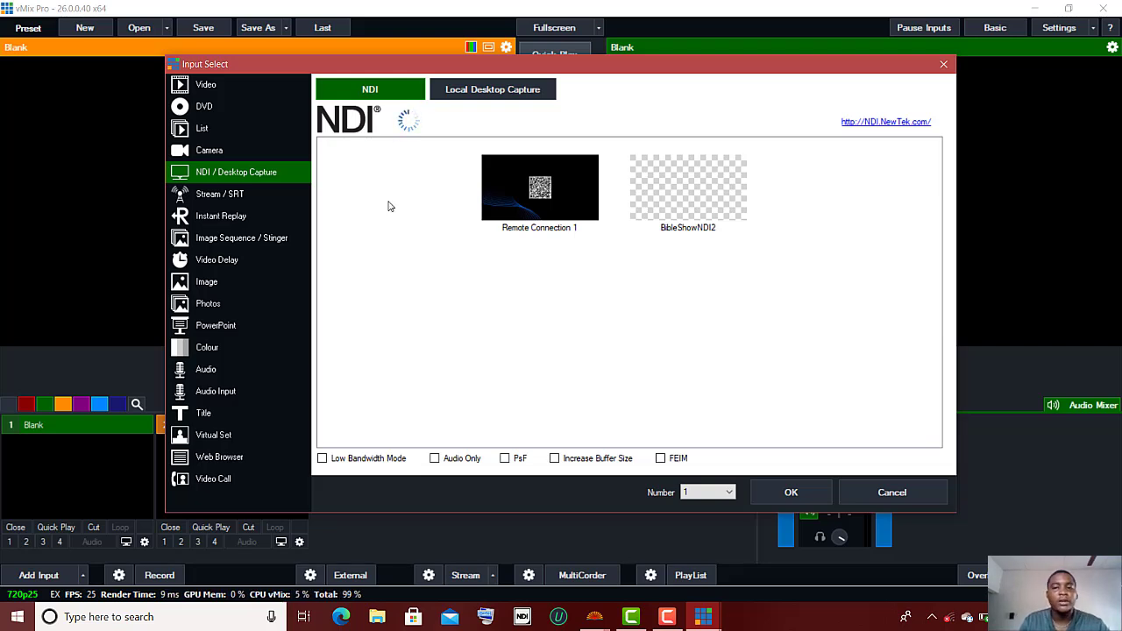
{"action": "left_click", "coordinate": [391, 206]}
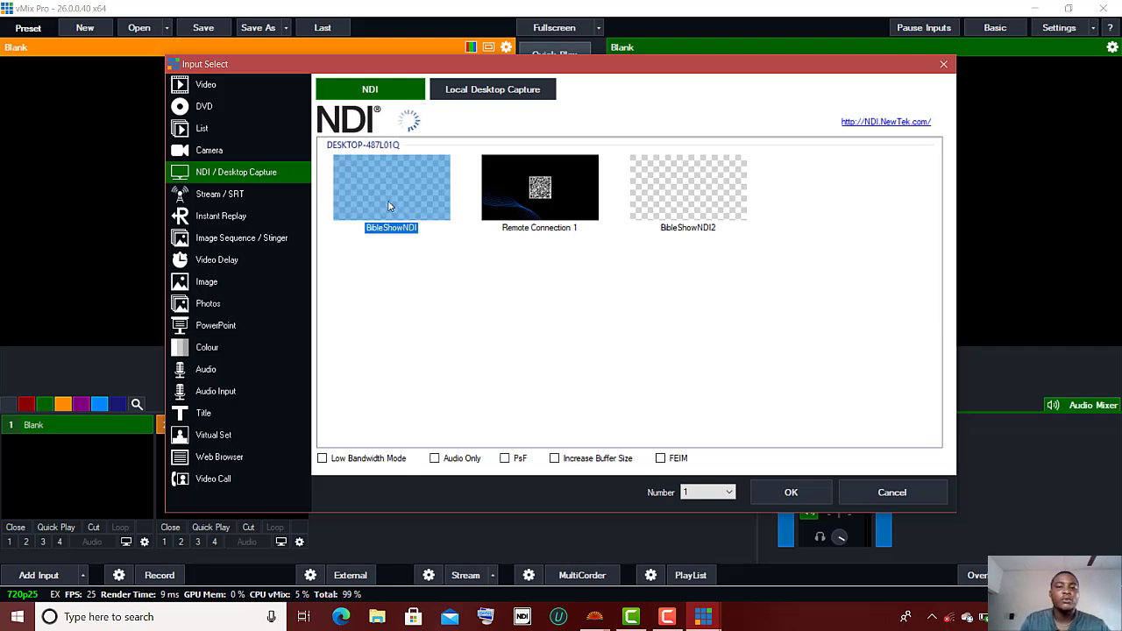
{"action": "left_click", "coordinate": [794, 493]}
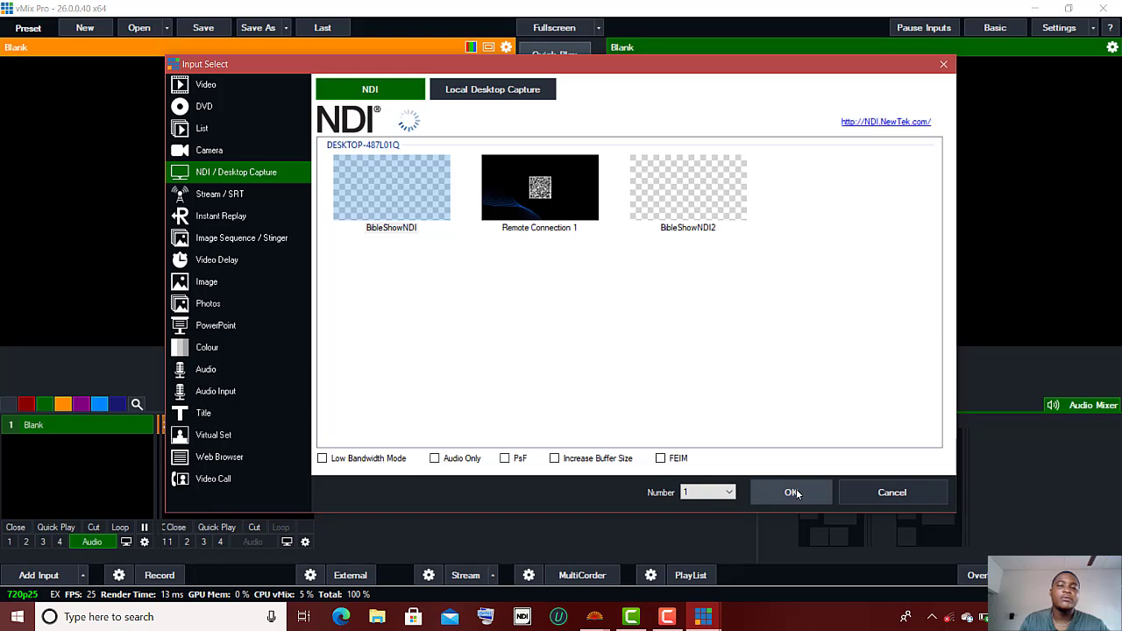
{"action": "left_click", "coordinate": [792, 493]}
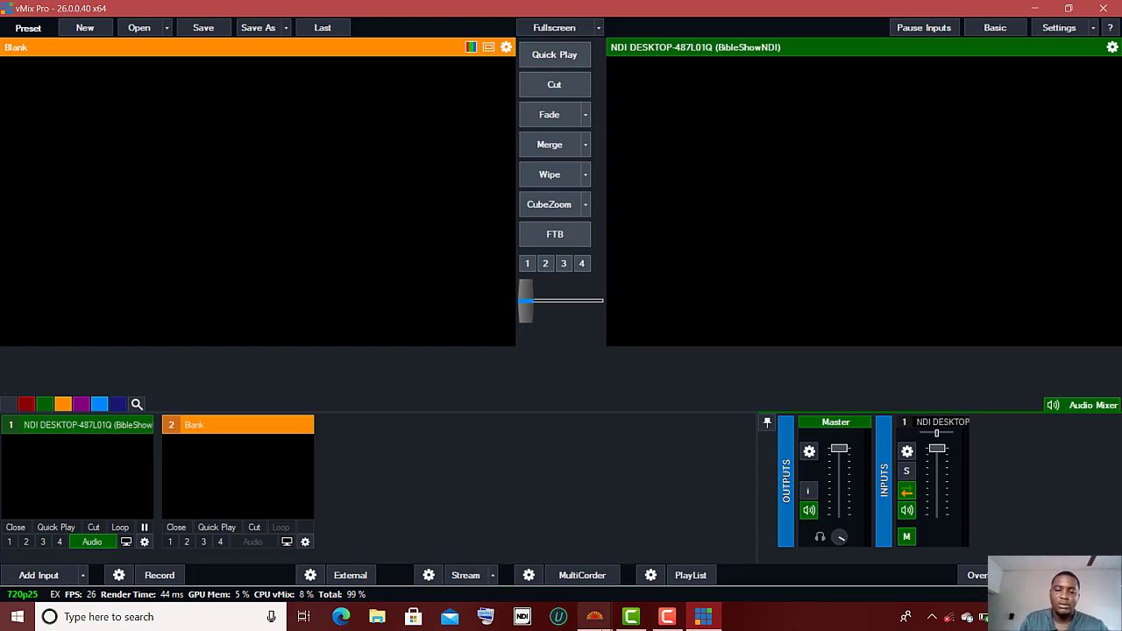
Step: Close the extra Deuteronomy BibleShow window and make vMix the active window
{"action": "mouse_move", "coordinate": [595, 616]}
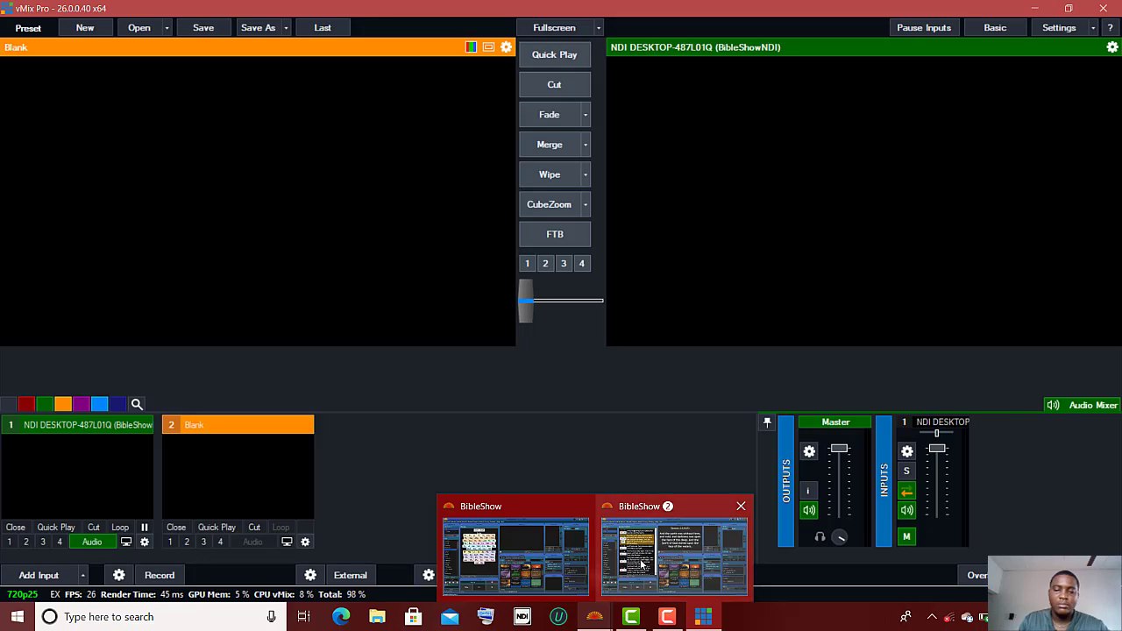
{"action": "mouse_move", "coordinate": [643, 566]}
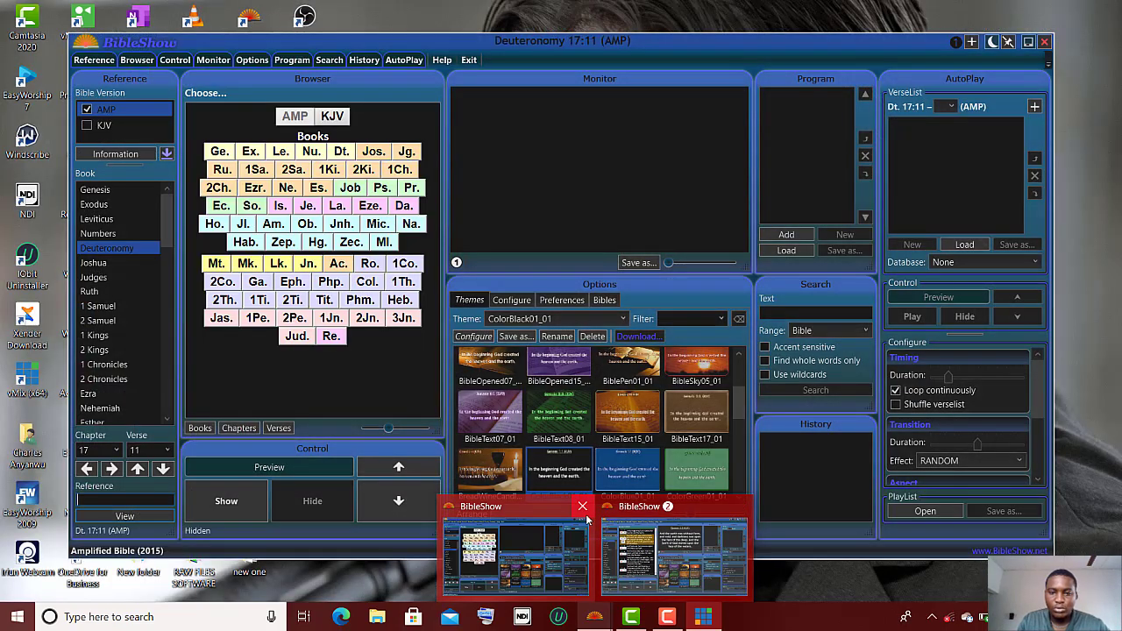
{"action": "left_click", "coordinate": [584, 513]}
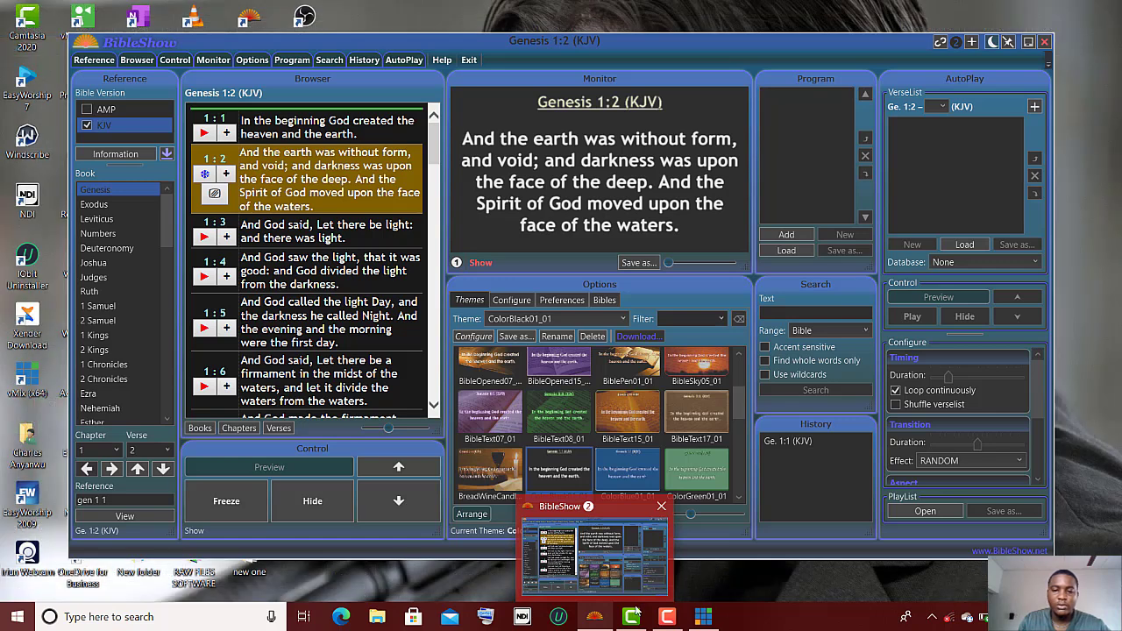
{"action": "left_click", "coordinate": [703, 617]}
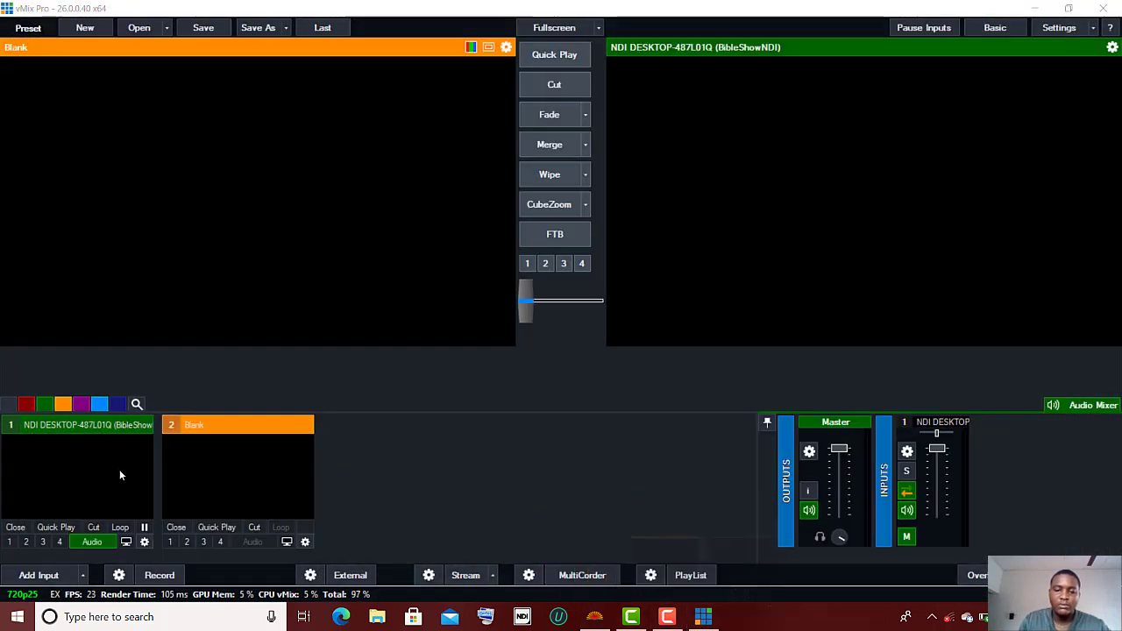
{"action": "left_click", "coordinate": [57, 580]}
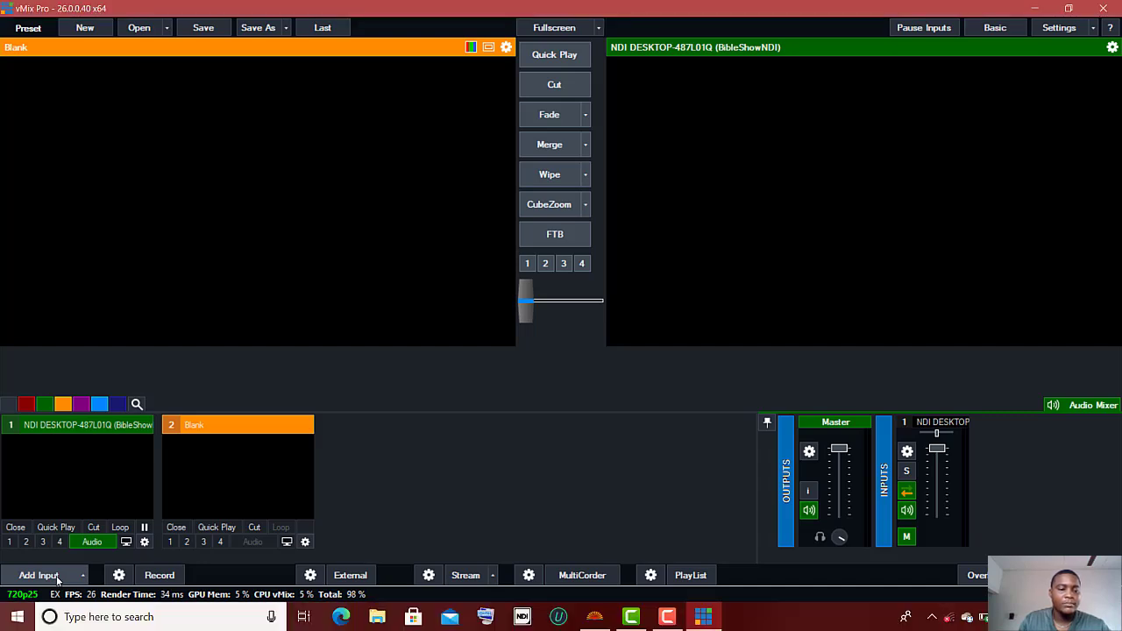
Step: Add BibleShowNDI2 as a second NDI input and close the Input Select window
{"action": "left_click", "coordinate": [57, 580]}
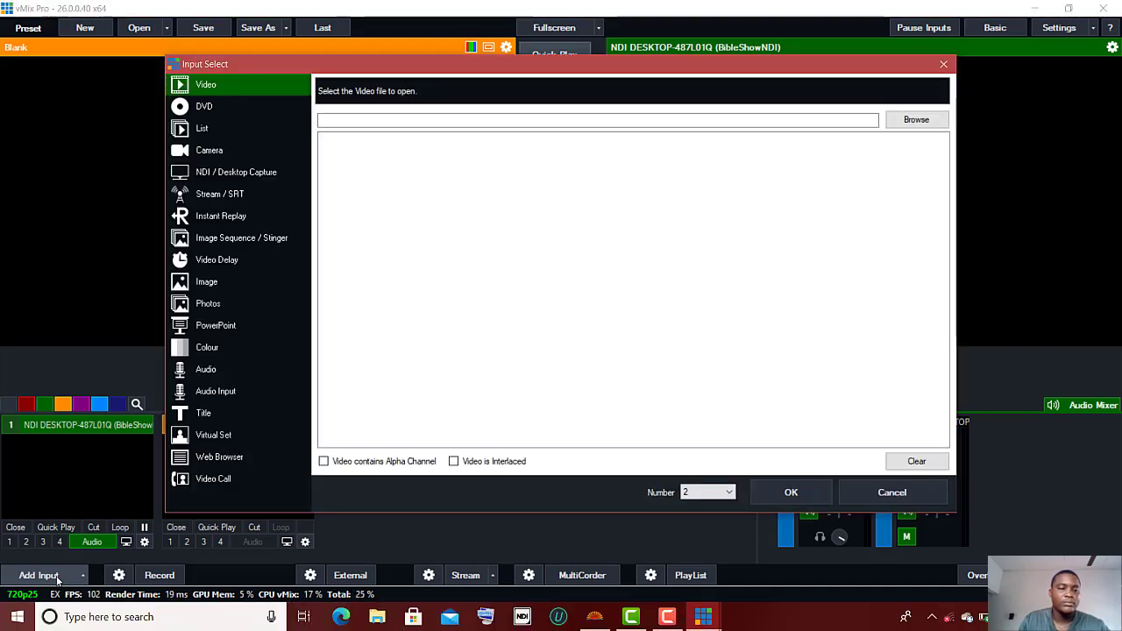
{"action": "left_click", "coordinate": [252, 171]}
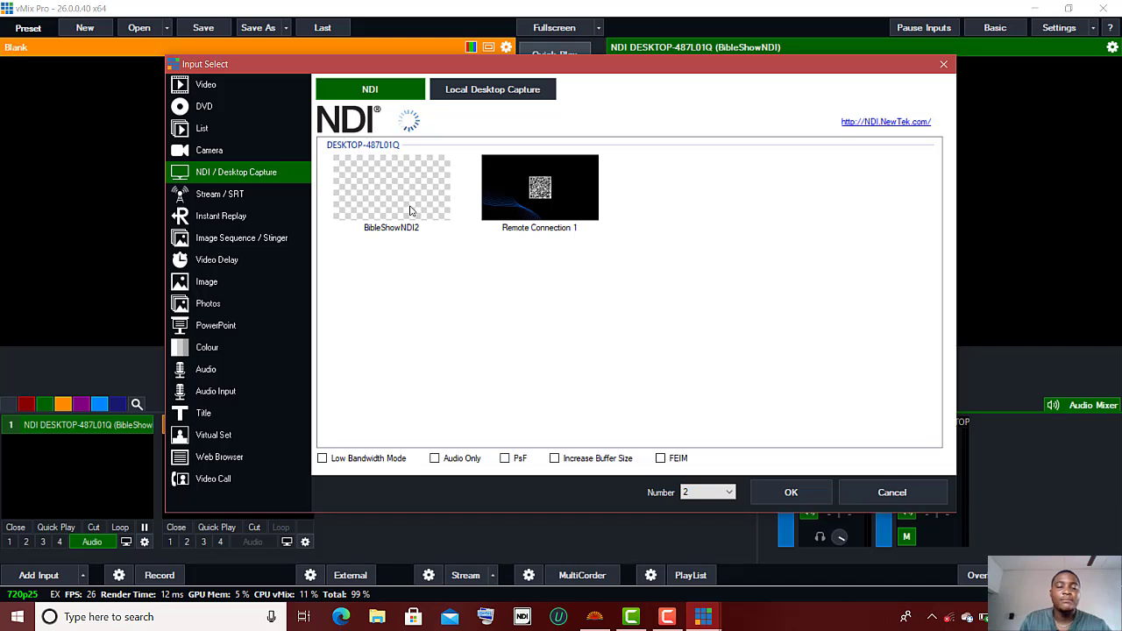
{"action": "left_click", "coordinate": [410, 210]}
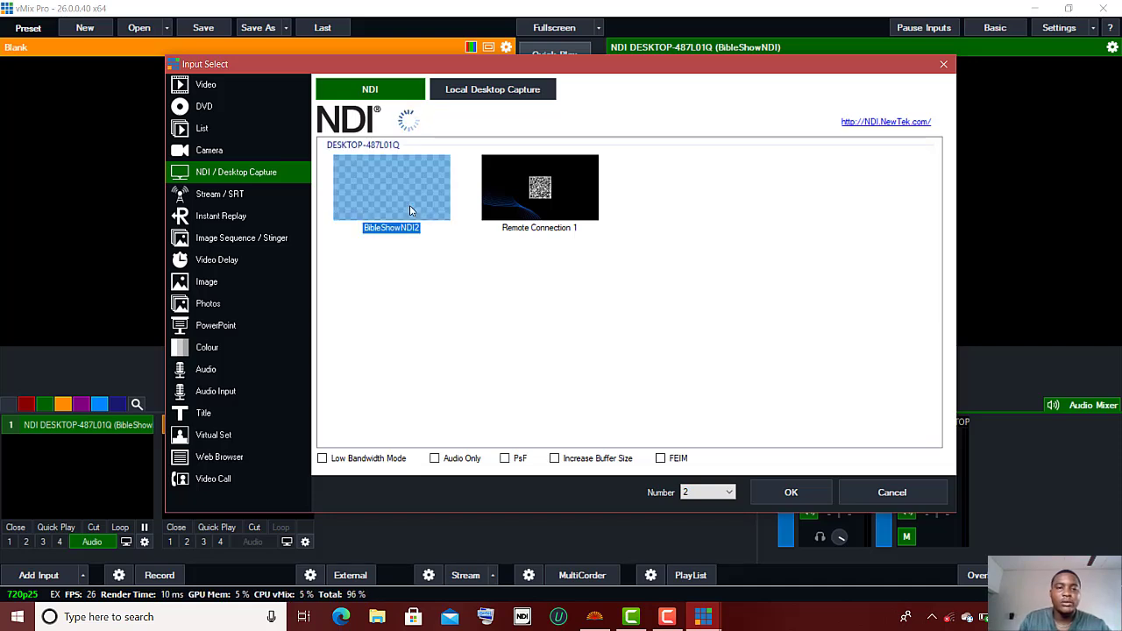
{"action": "left_click", "coordinate": [794, 493]}
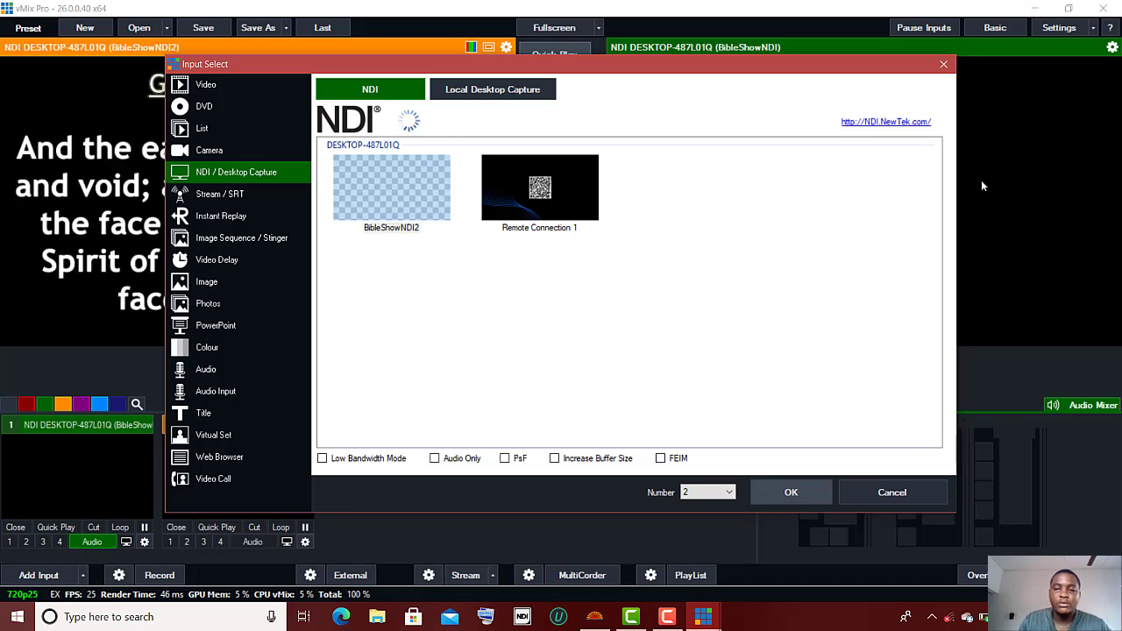
{"action": "left_click", "coordinate": [944, 65]}
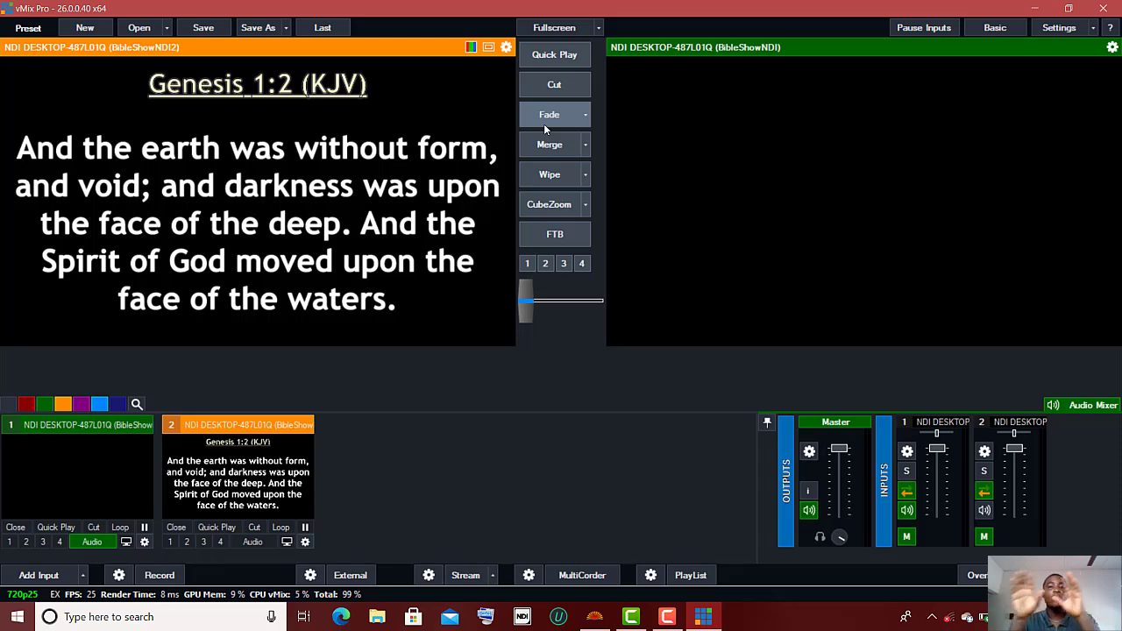
Step: Enable the fullscreen output and fade Genesis 1:2 from preview to program
{"action": "left_click", "coordinate": [558, 28]}
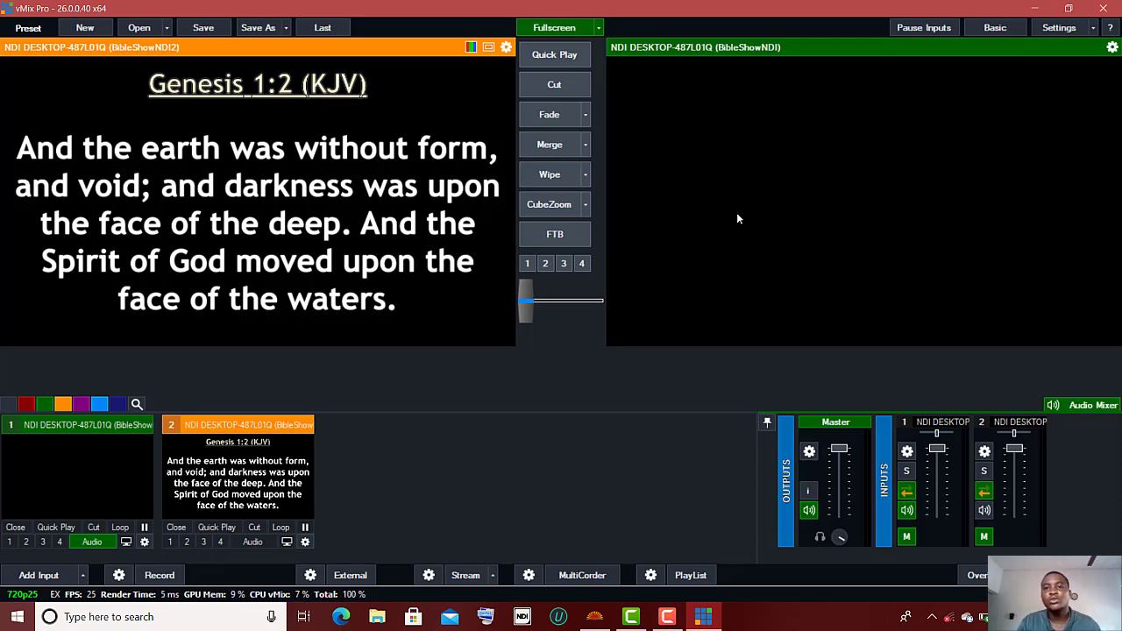
{"action": "left_click", "coordinate": [549, 118]}
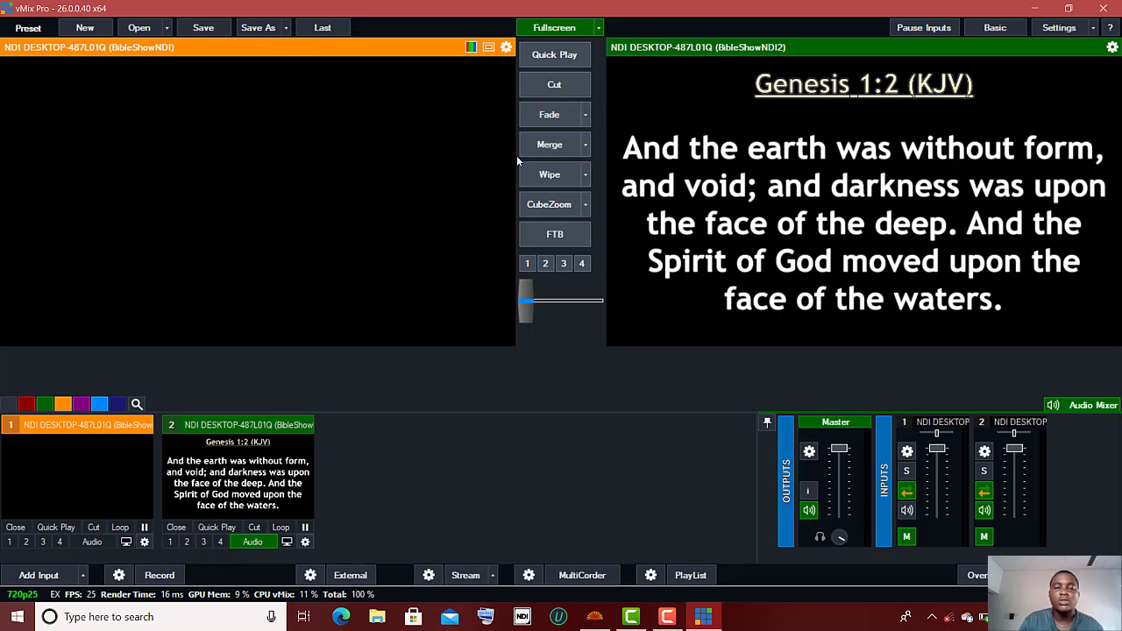
Step: Choose an Image input and browse to Desktop > RAW FILES SOFTWARE > FB_IMG_17018687471854800.jpg
{"action": "left_click", "coordinate": [40, 579]}
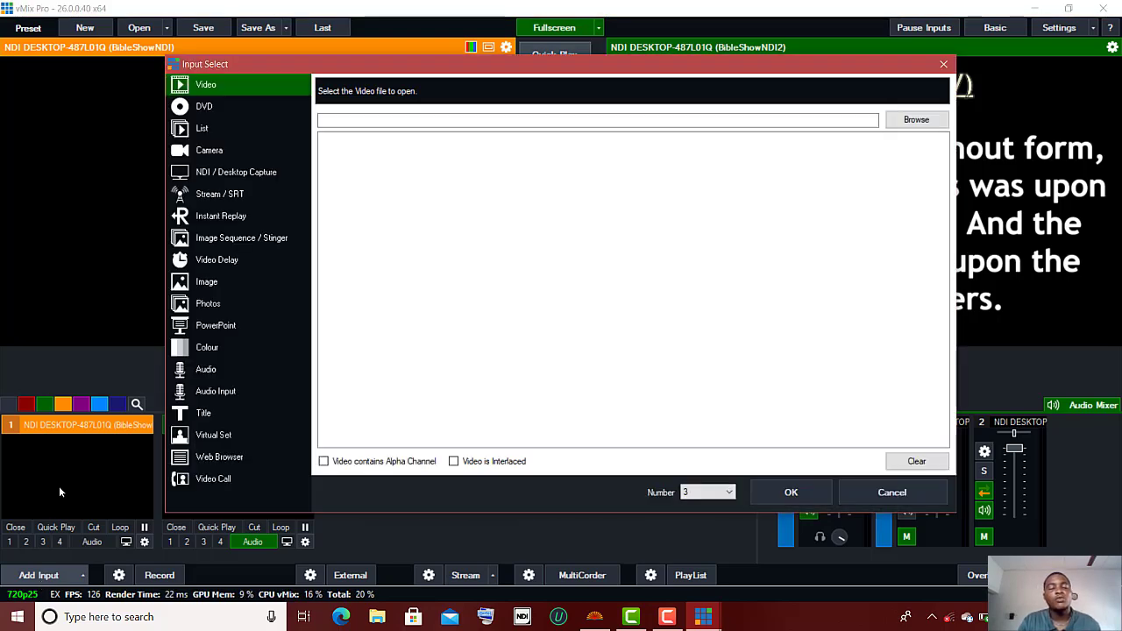
{"action": "left_click", "coordinate": [211, 281]}
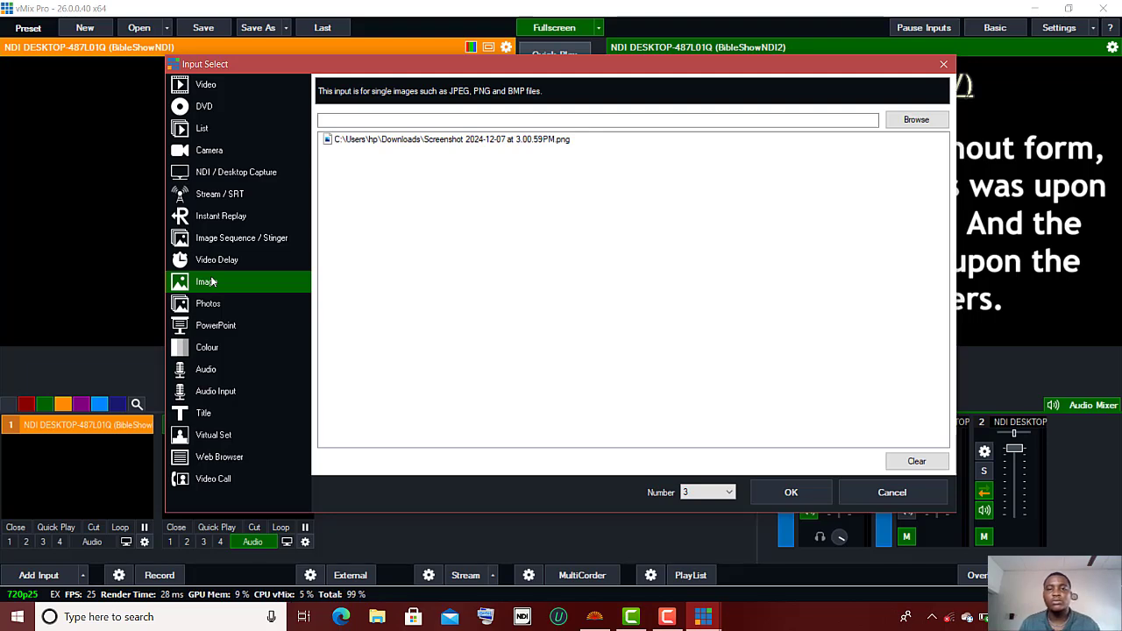
{"action": "left_click", "coordinate": [914, 128]}
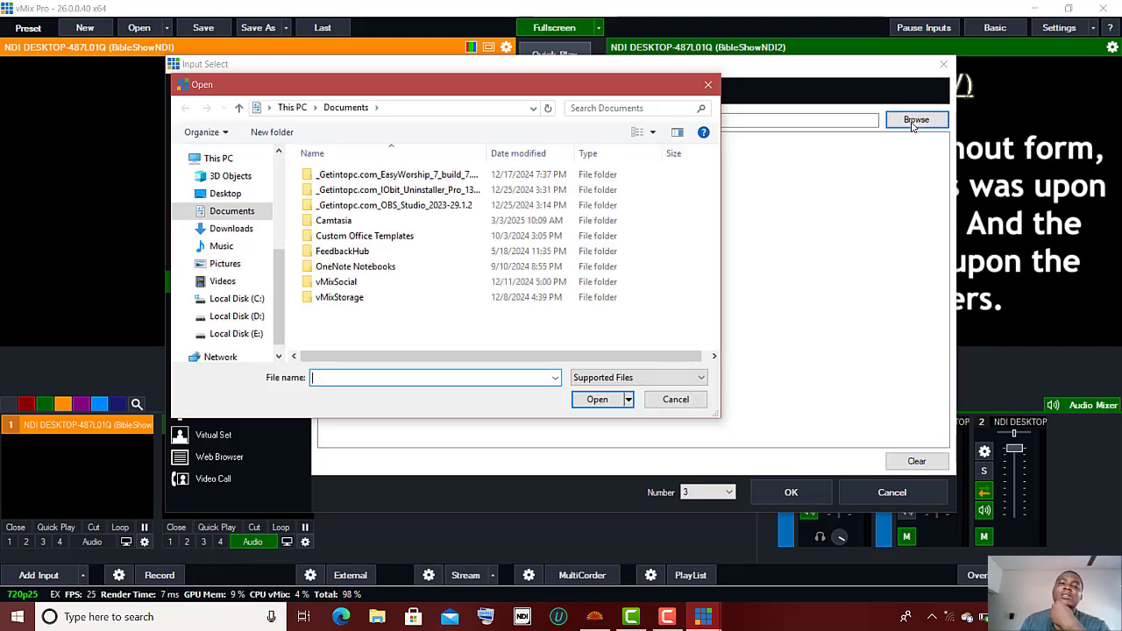
{"action": "left_click", "coordinate": [224, 194]}
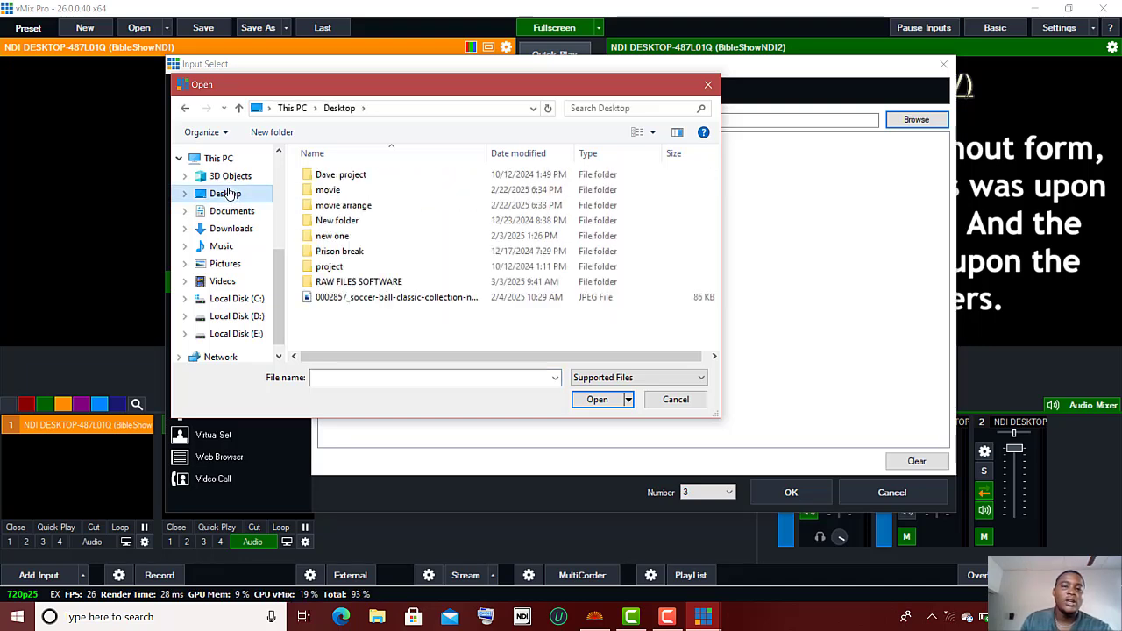
{"action": "double_click", "coordinate": [361, 282]}
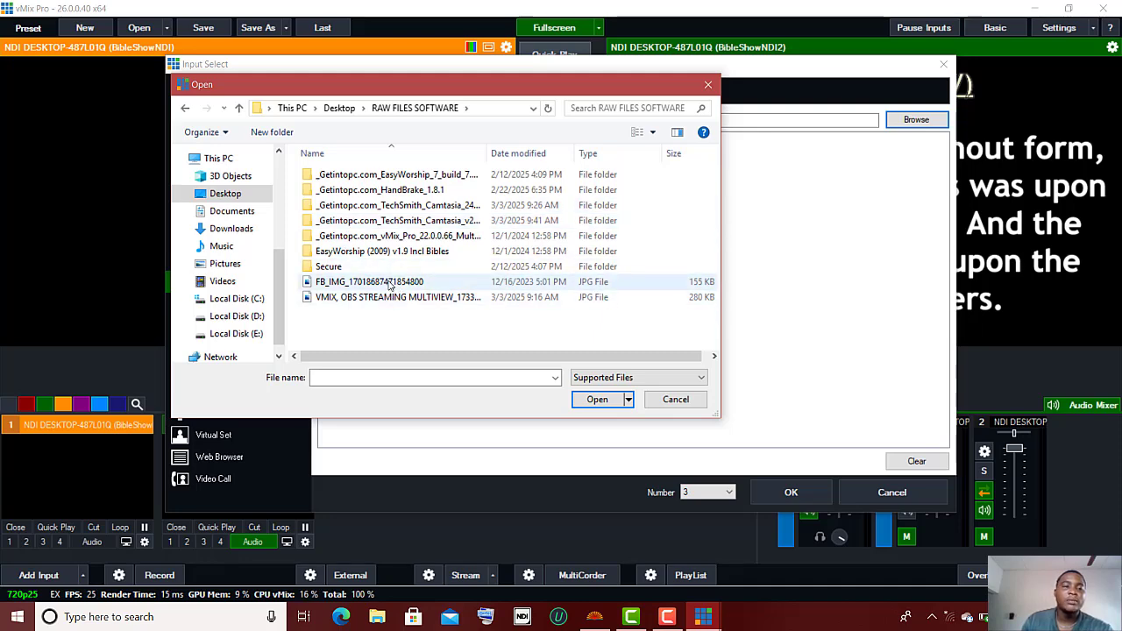
{"action": "left_click", "coordinate": [391, 285]}
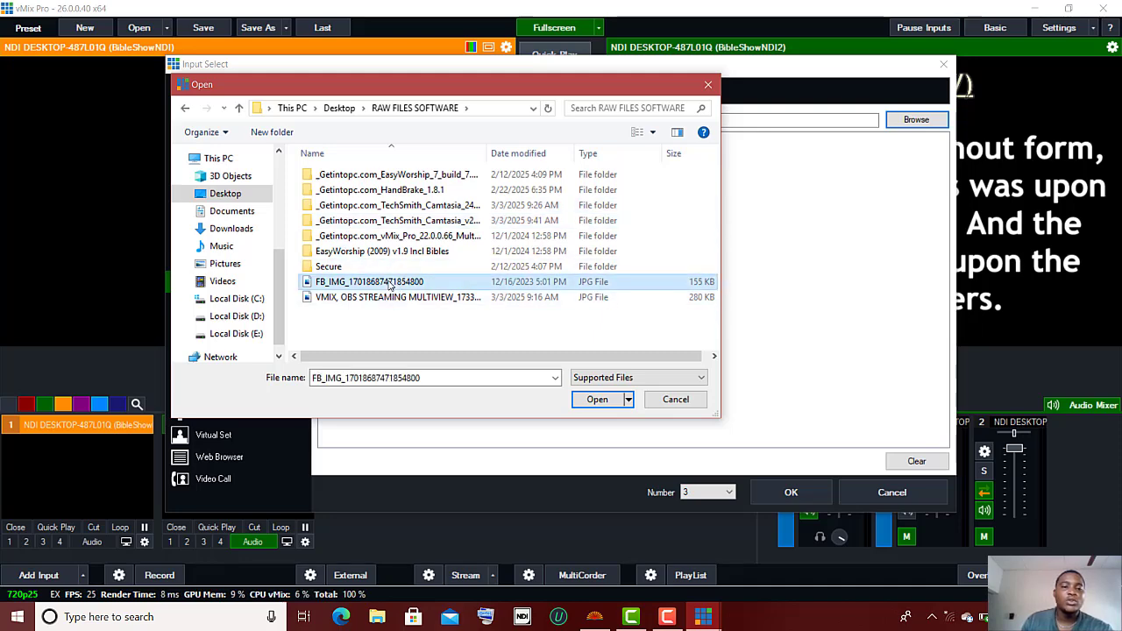
{"action": "left_click", "coordinate": [599, 400]}
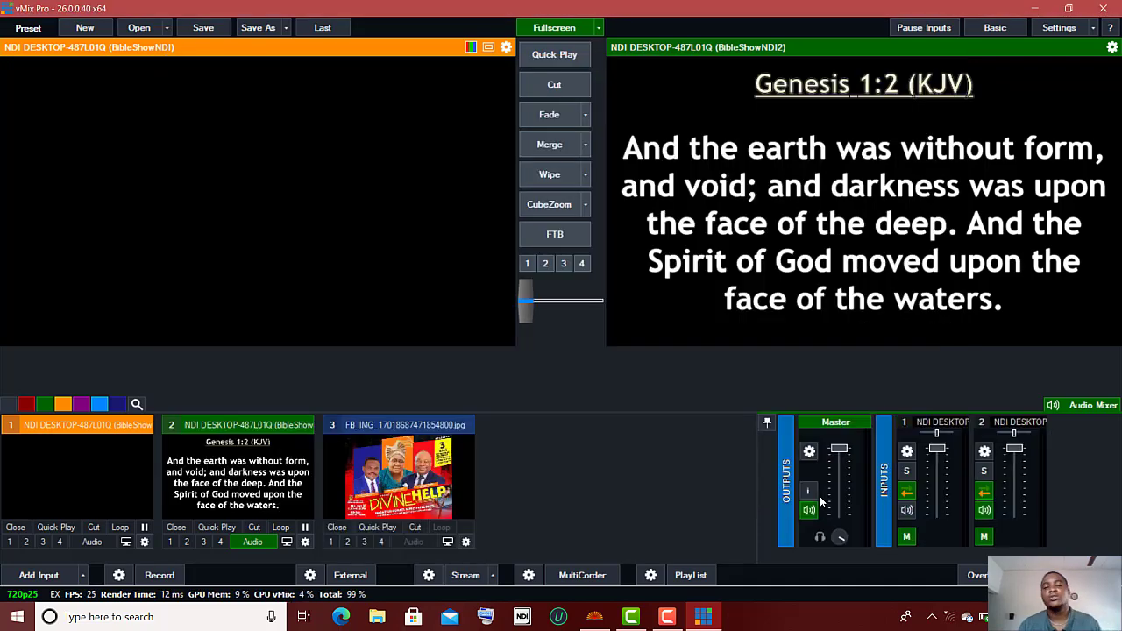
Step: Preview the FB_IMG flyer image and cut it live to program output
{"action": "left_click", "coordinate": [393, 495]}
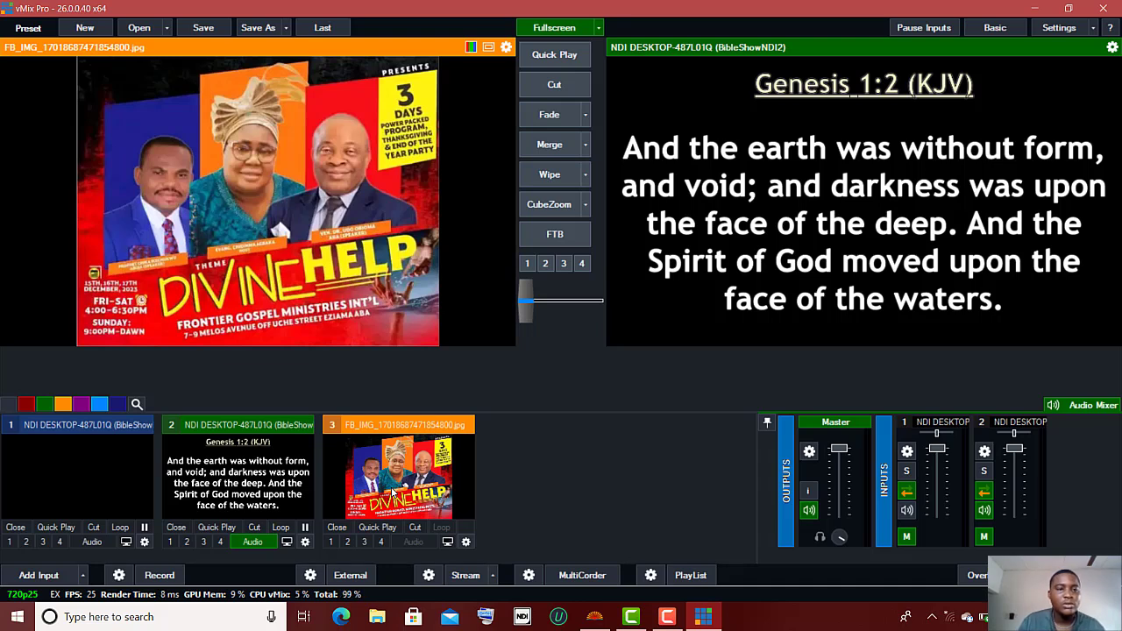
{"action": "left_click", "coordinate": [554, 85]}
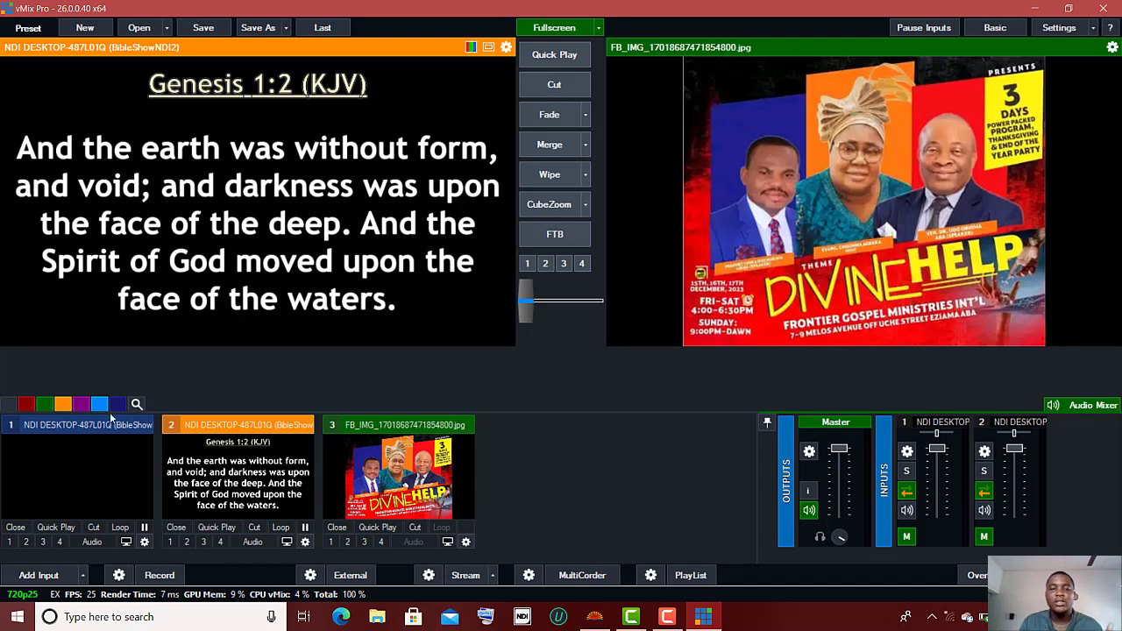
Step: Add HP TrueVision HD as a Camera input, then dismiss the insufficient-resources error
{"action": "left_click", "coordinate": [66, 576]}
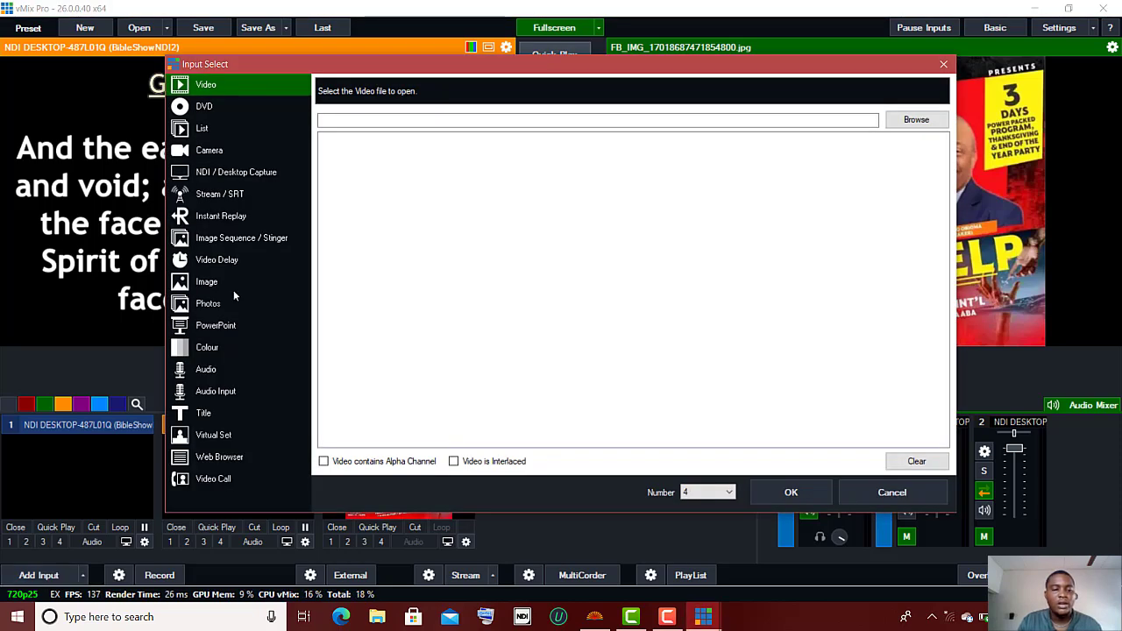
{"action": "left_click", "coordinate": [209, 153]}
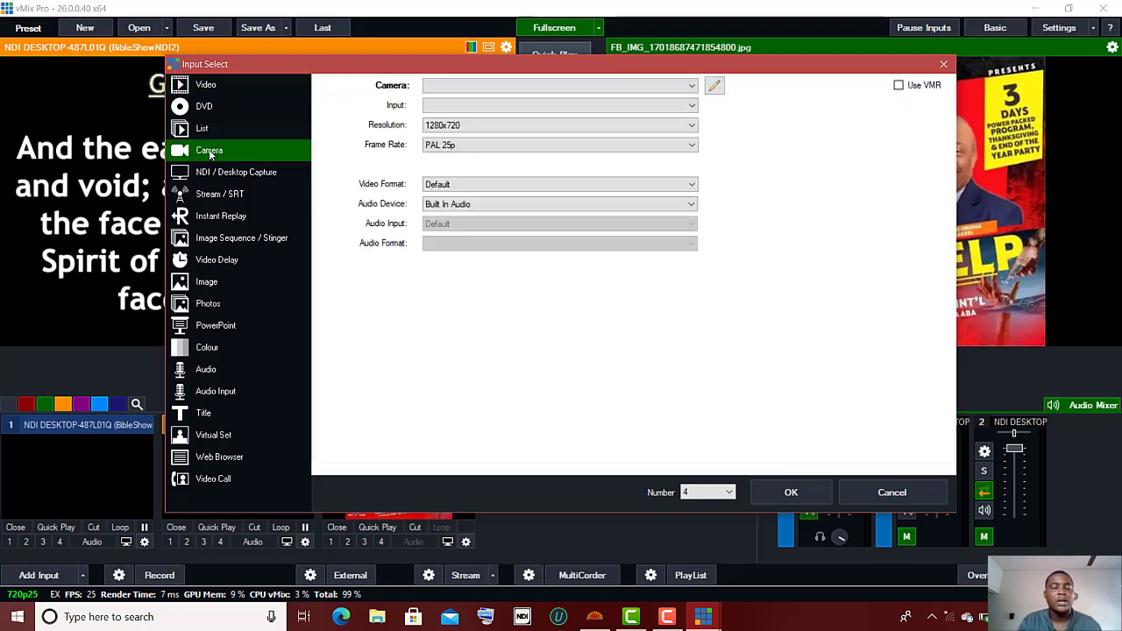
{"action": "left_click", "coordinate": [681, 86]}
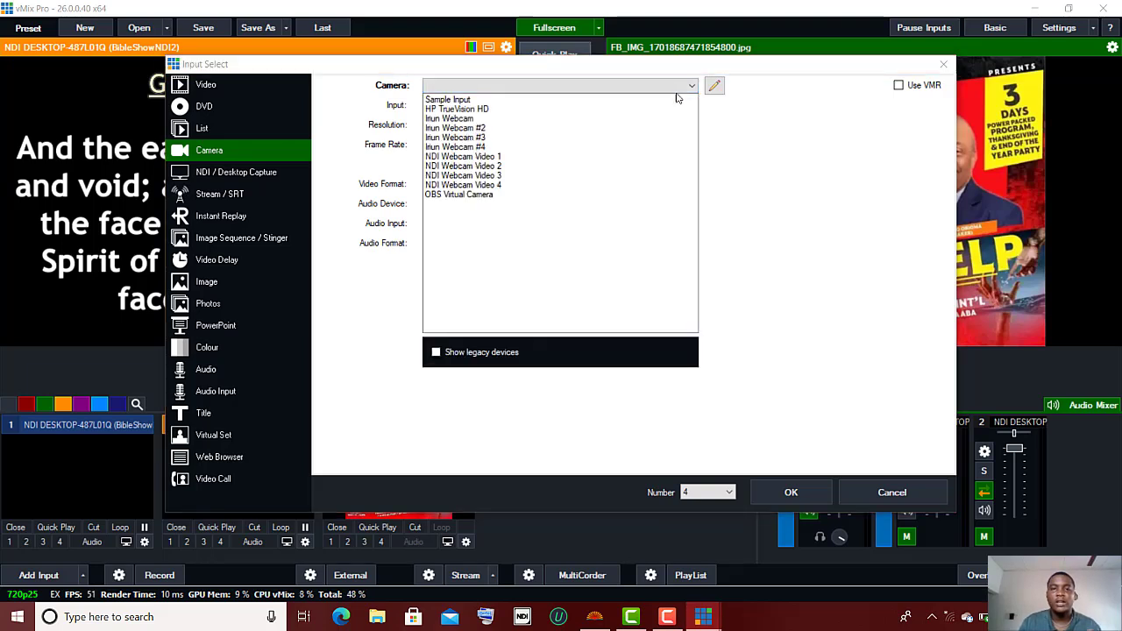
{"action": "left_click", "coordinate": [473, 110]}
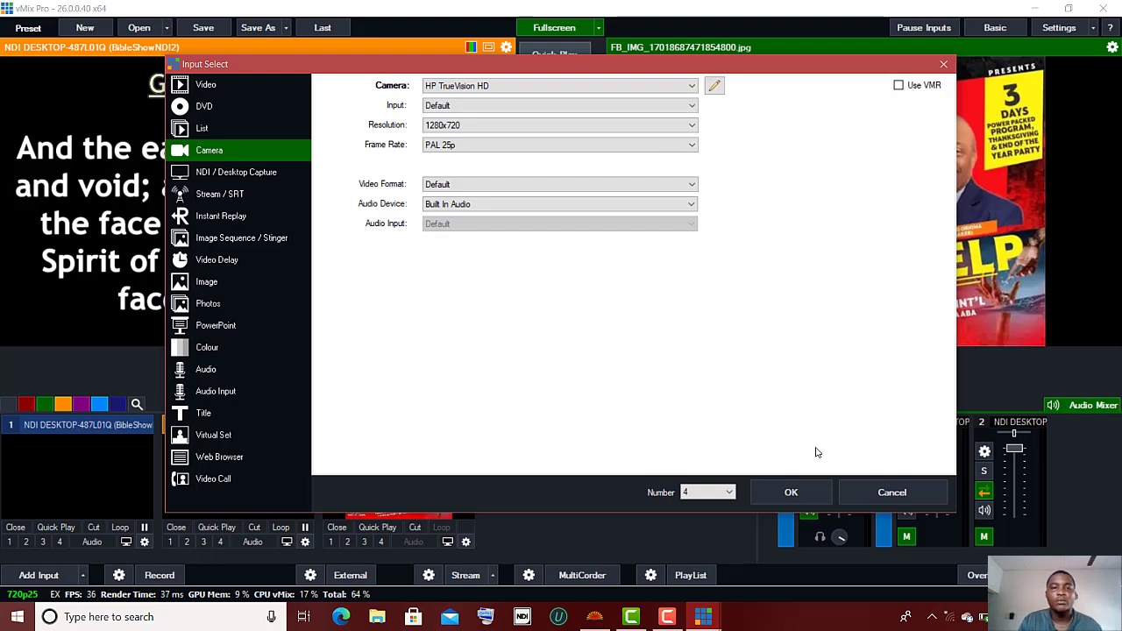
{"action": "left_click", "coordinate": [791, 496]}
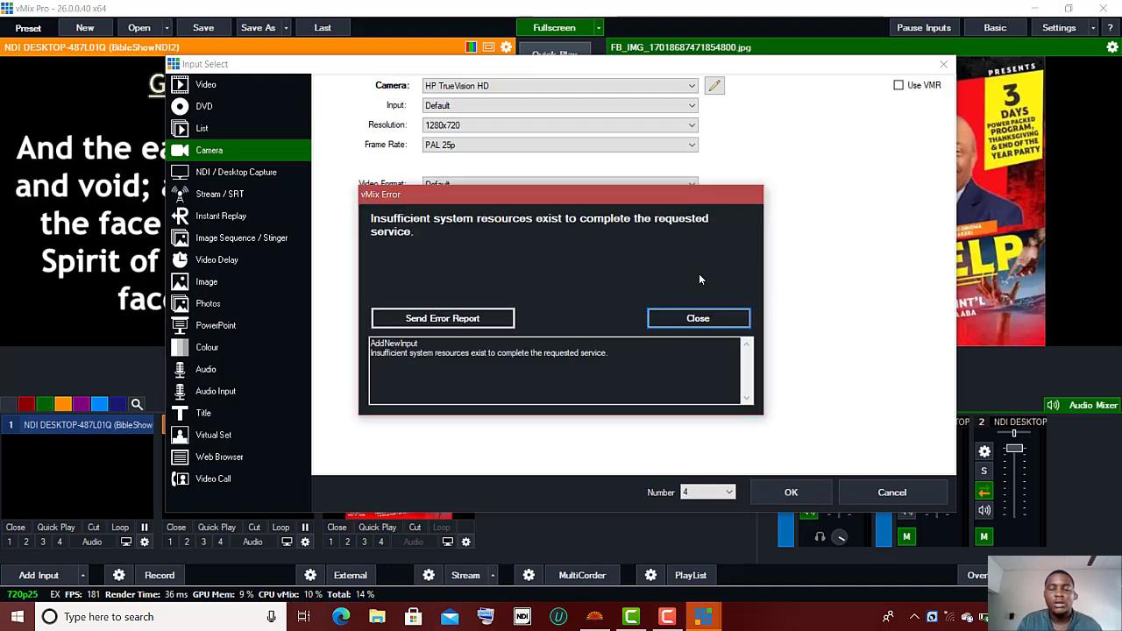
{"action": "left_click", "coordinate": [695, 320]}
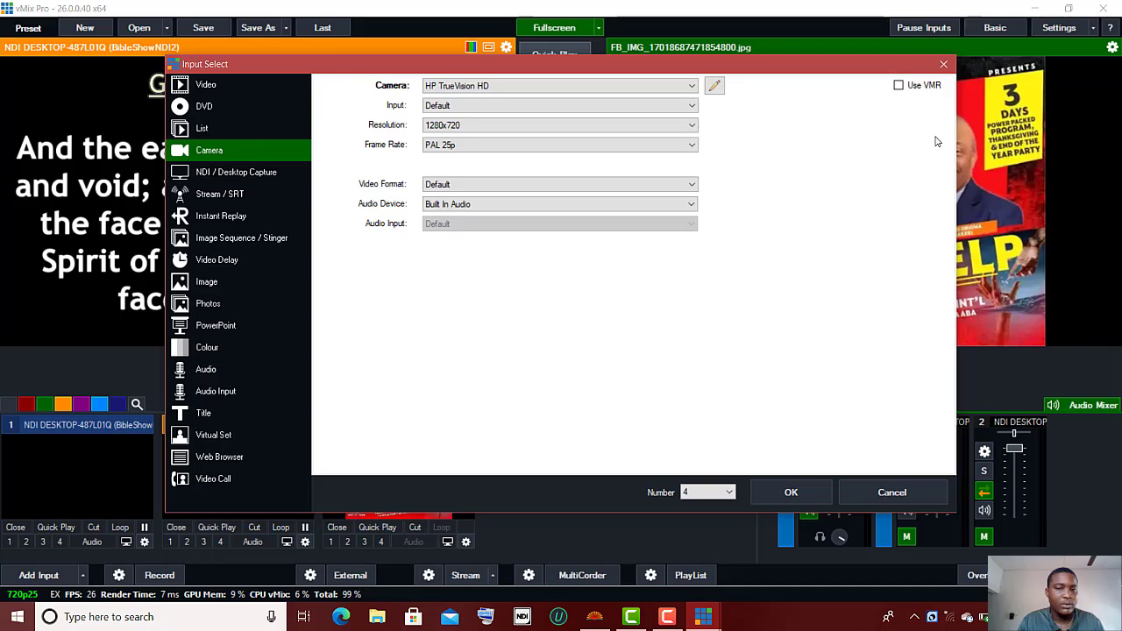
Step: Close the Input Select window and reopen Add Input for a fresh input 4
{"action": "left_click", "coordinate": [943, 66]}
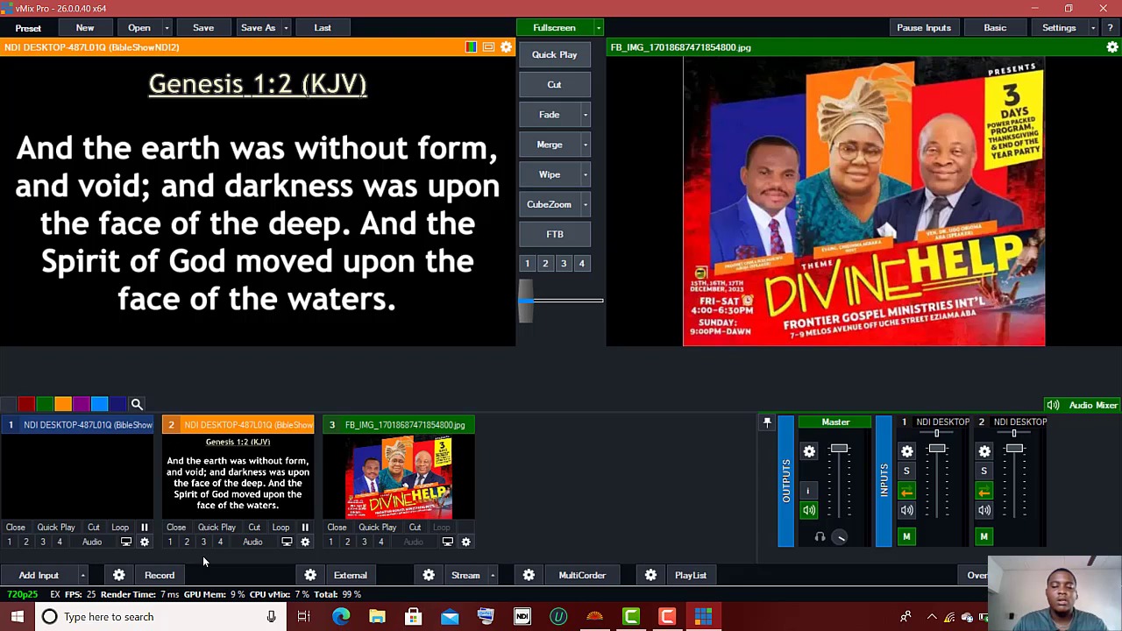
{"action": "left_click", "coordinate": [29, 574]}
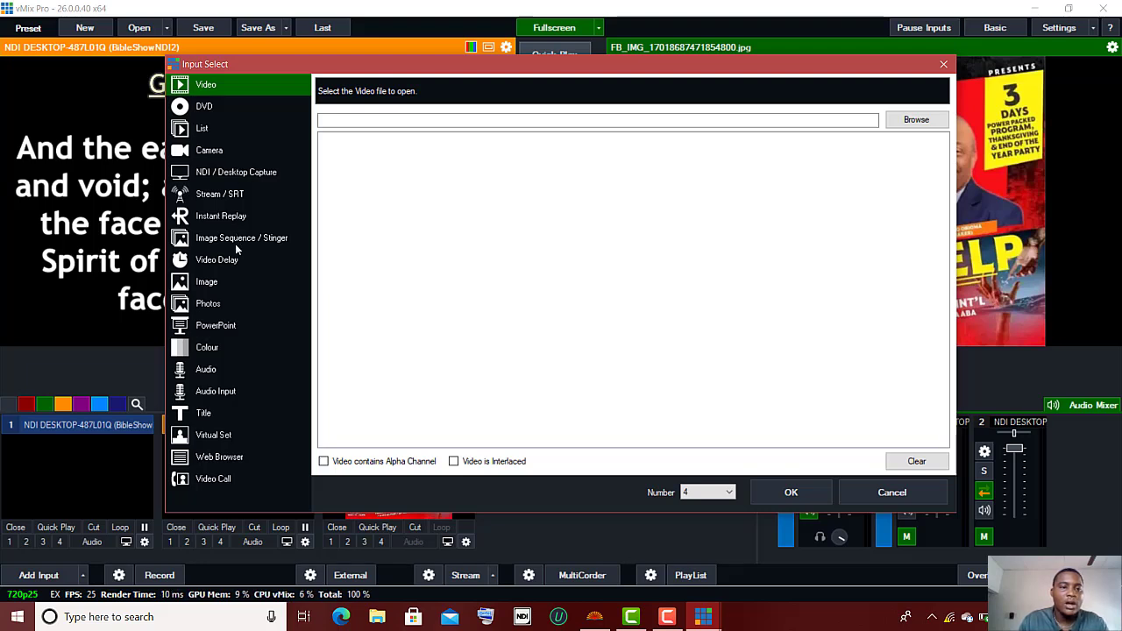
Step: Add the Redmi Note 11 Pro NDI feed under LOCALHOST as input 4
{"action": "left_click", "coordinate": [236, 171]}
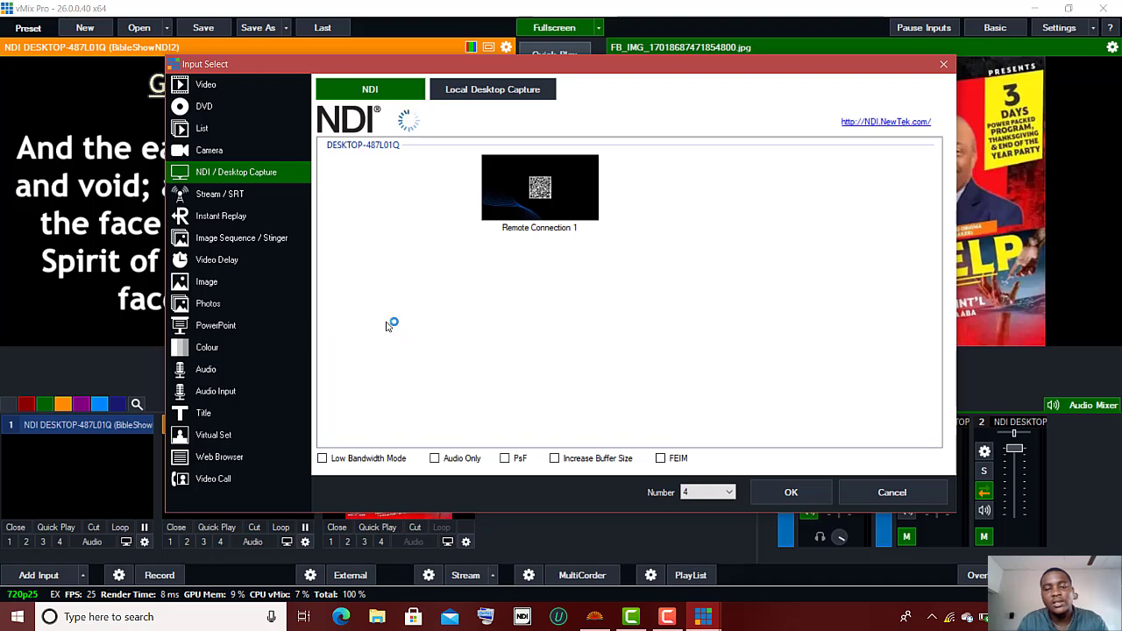
{"action": "left_click", "coordinate": [388, 326]}
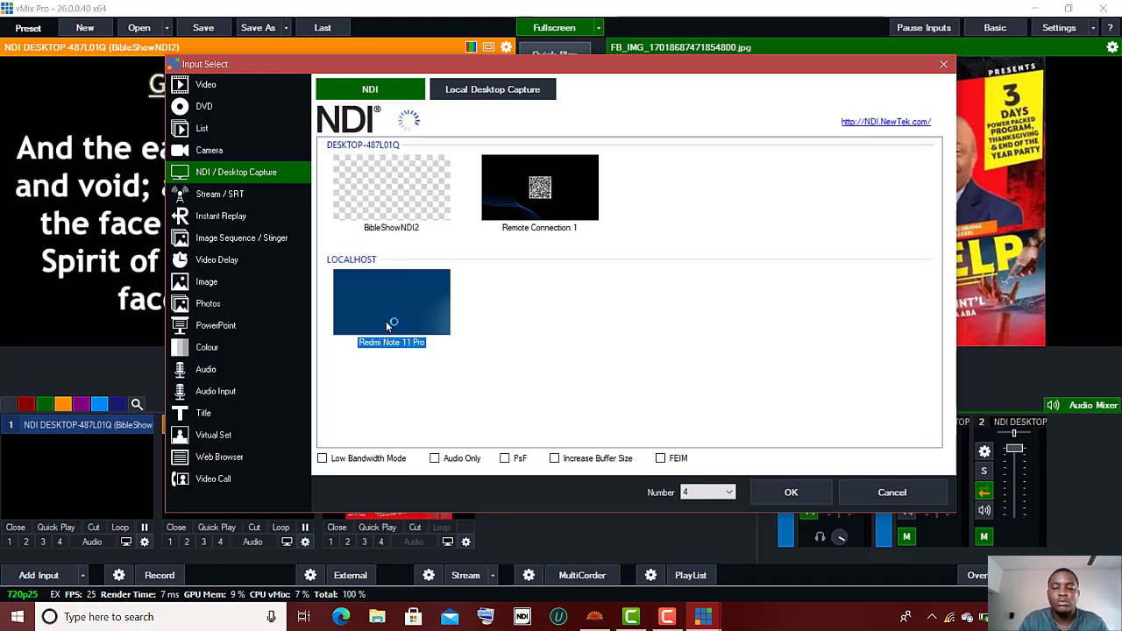
{"action": "left_click", "coordinate": [791, 497]}
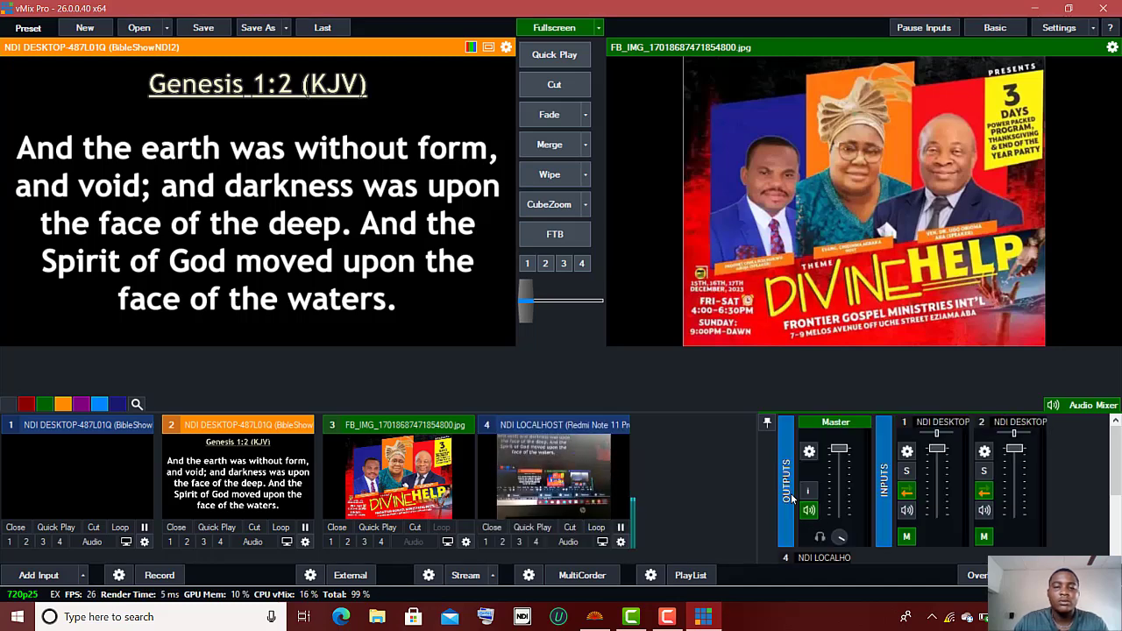
Step: Preview the phone camera, take it live with its audio off, then start adding input 5
{"action": "left_click", "coordinate": [577, 502]}
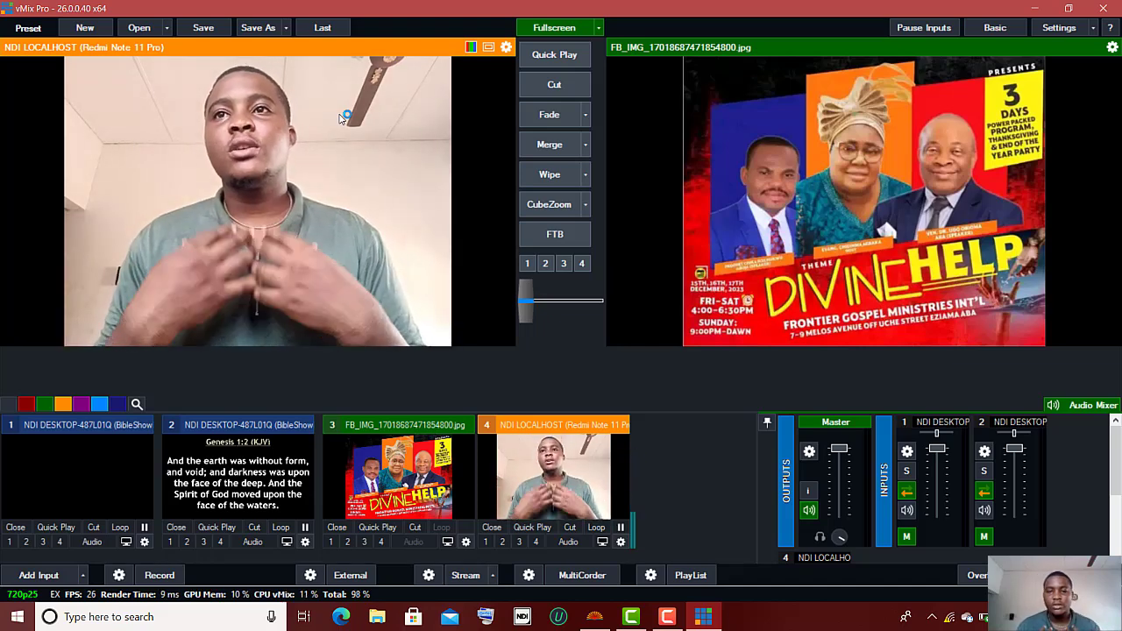
{"action": "left_click", "coordinate": [546, 91]}
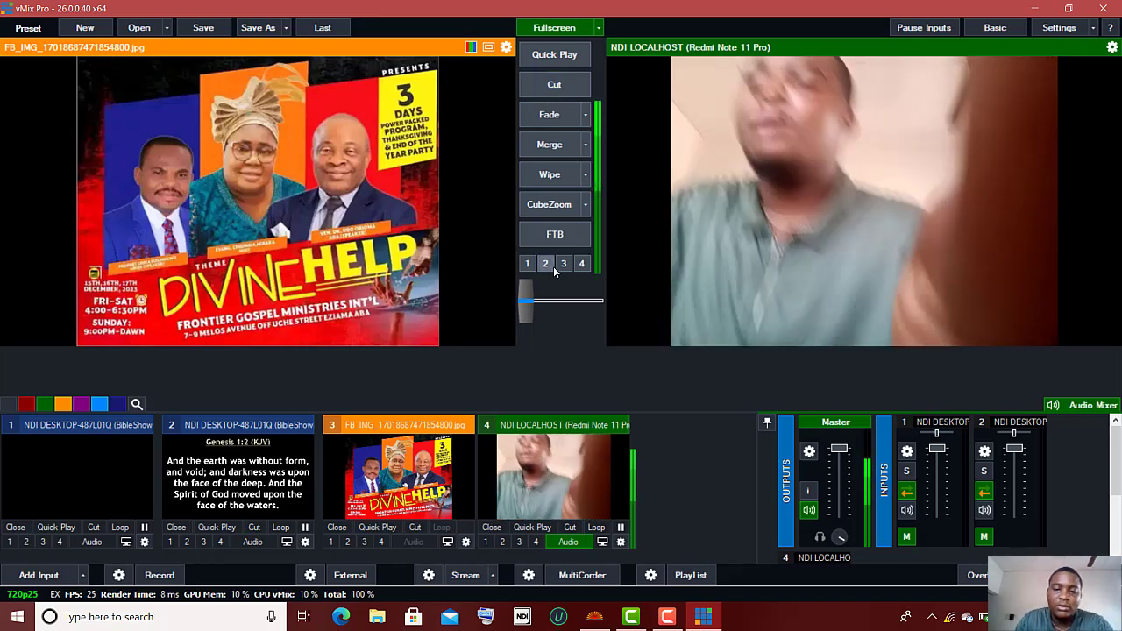
{"action": "left_click", "coordinate": [568, 542]}
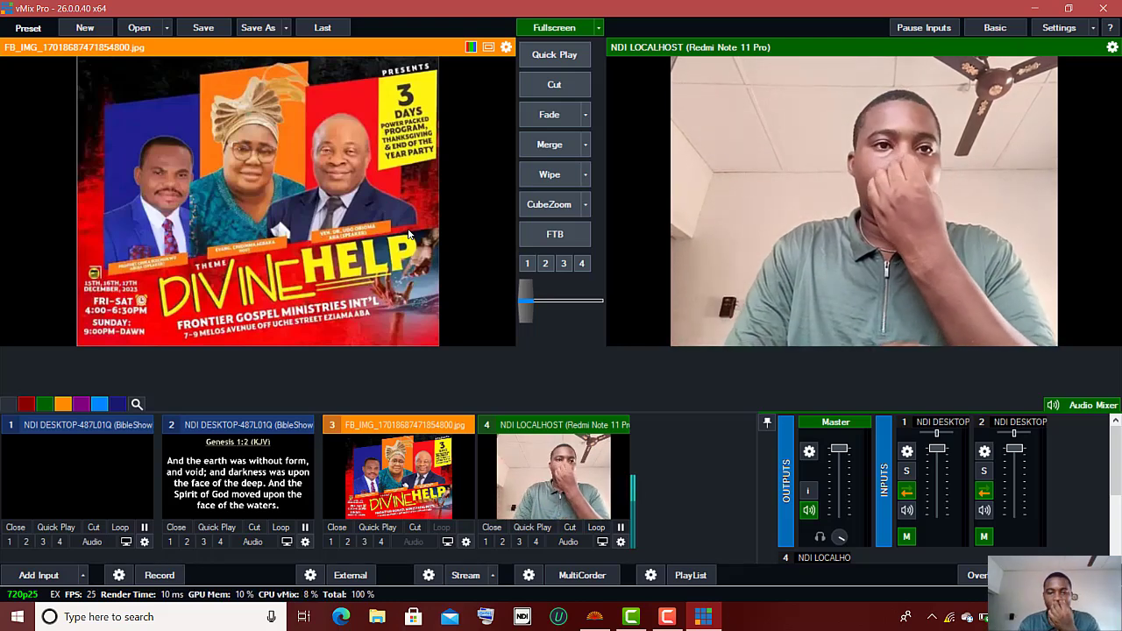
{"action": "left_click", "coordinate": [52, 574]}
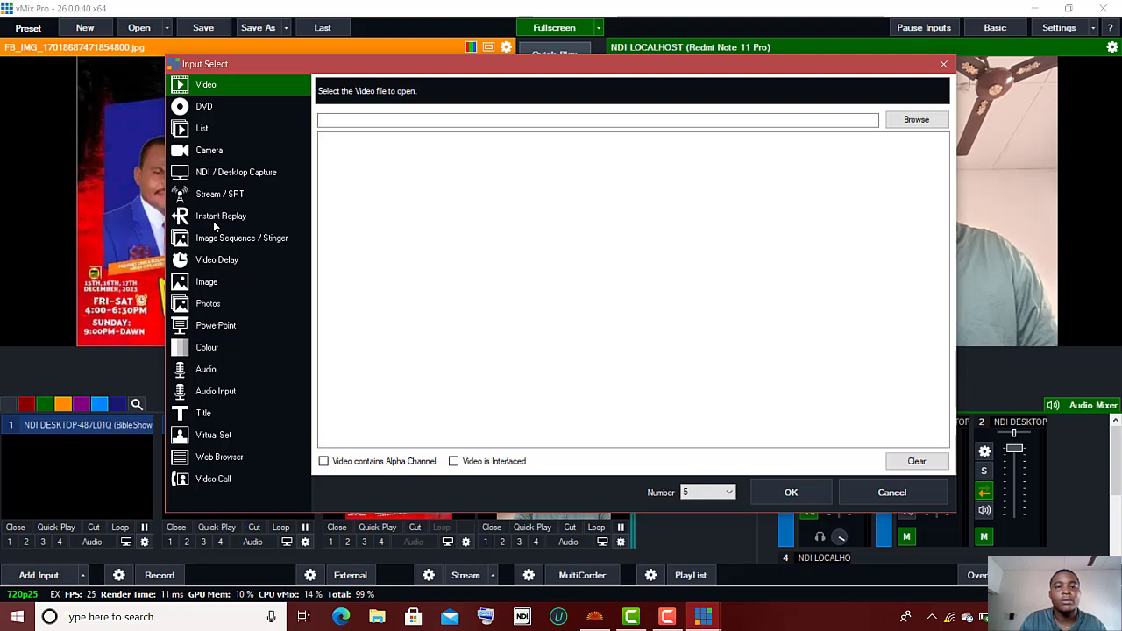
Step: Add the VMIX, OBS STREAMING MULTIVIEW jpg from RAW FILES SOFTWARE as image input 5
{"action": "left_click", "coordinate": [207, 282]}
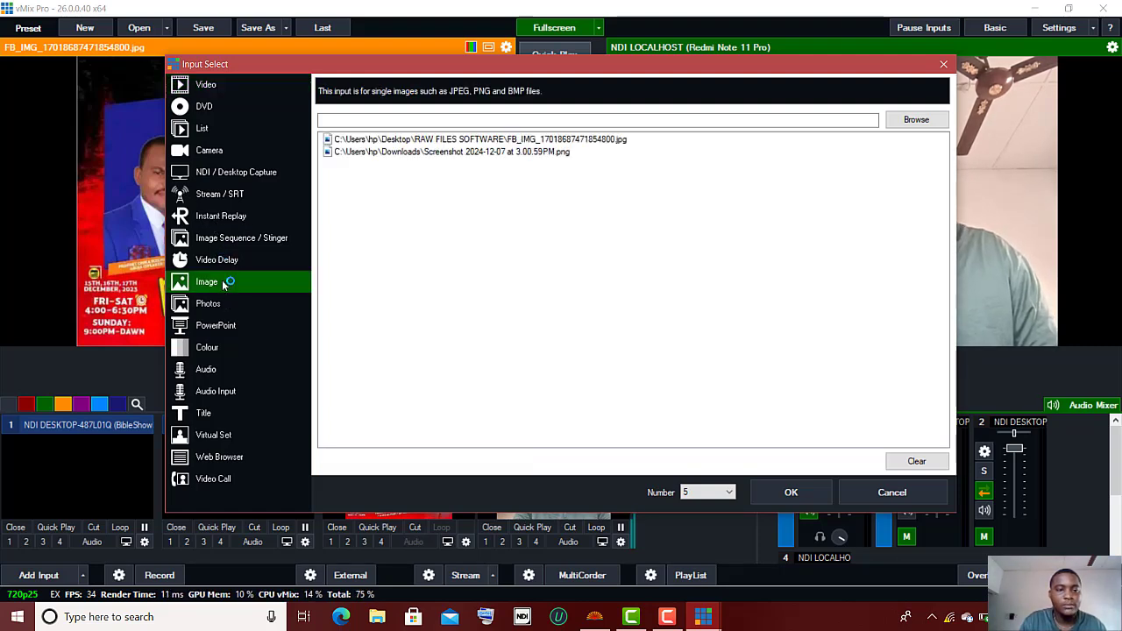
{"action": "left_click", "coordinate": [907, 123]}
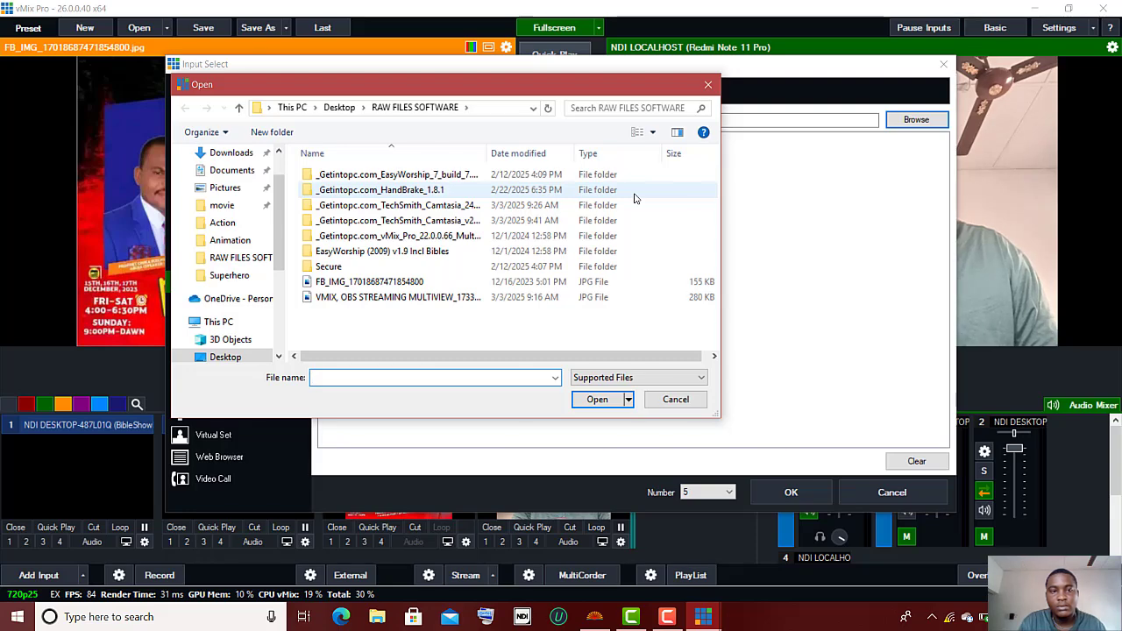
{"action": "left_click", "coordinate": [396, 298]}
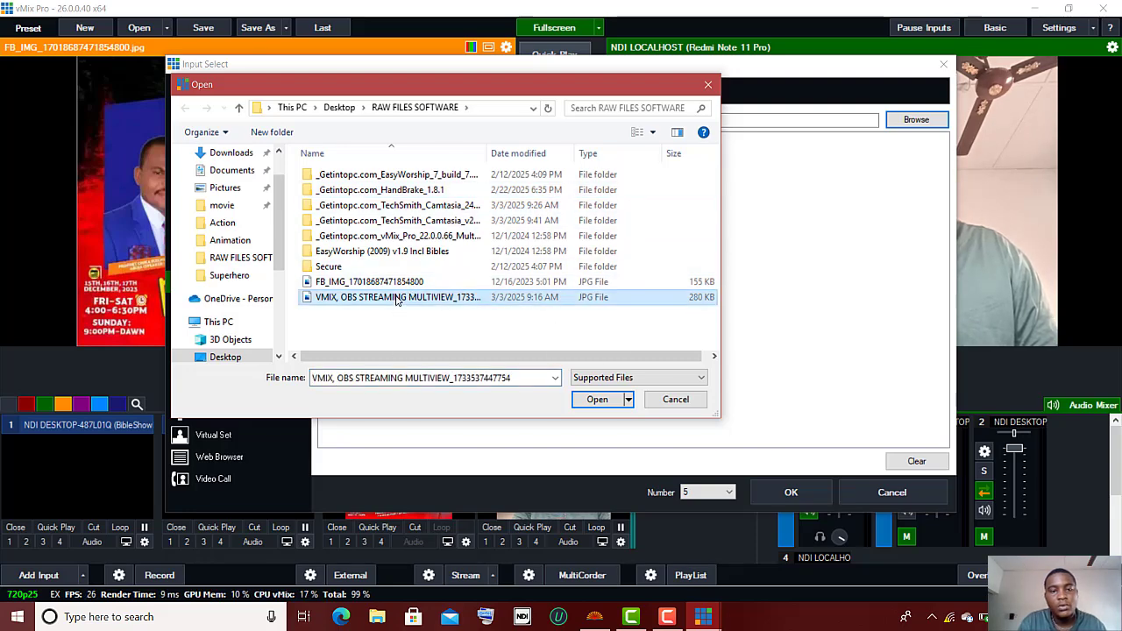
{"action": "left_click", "coordinate": [597, 399]}
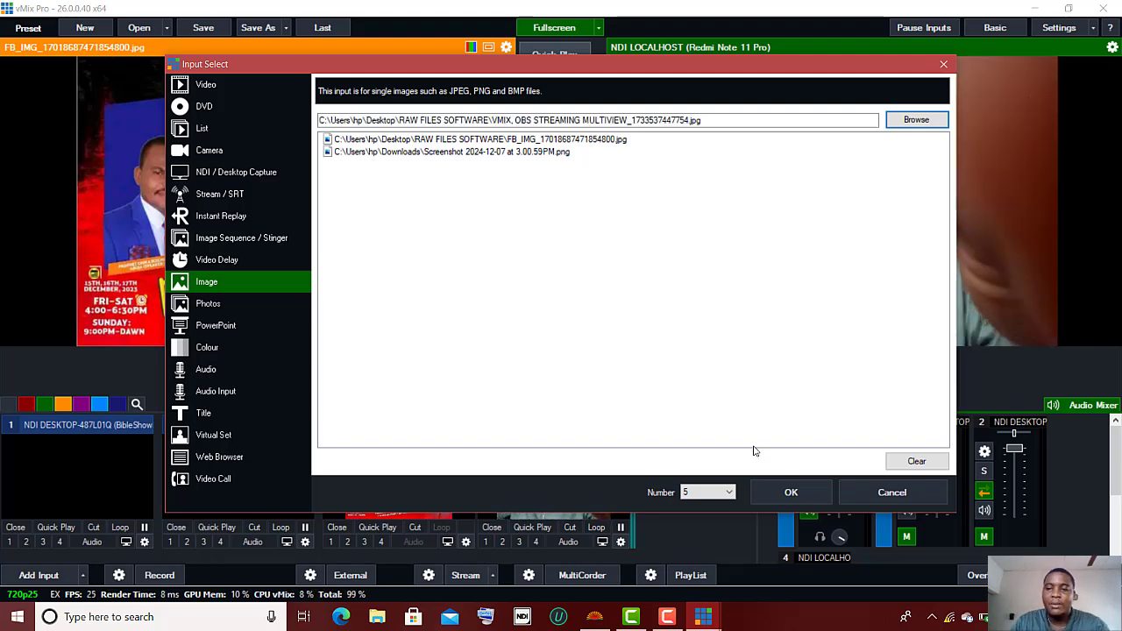
{"action": "left_click", "coordinate": [792, 493]}
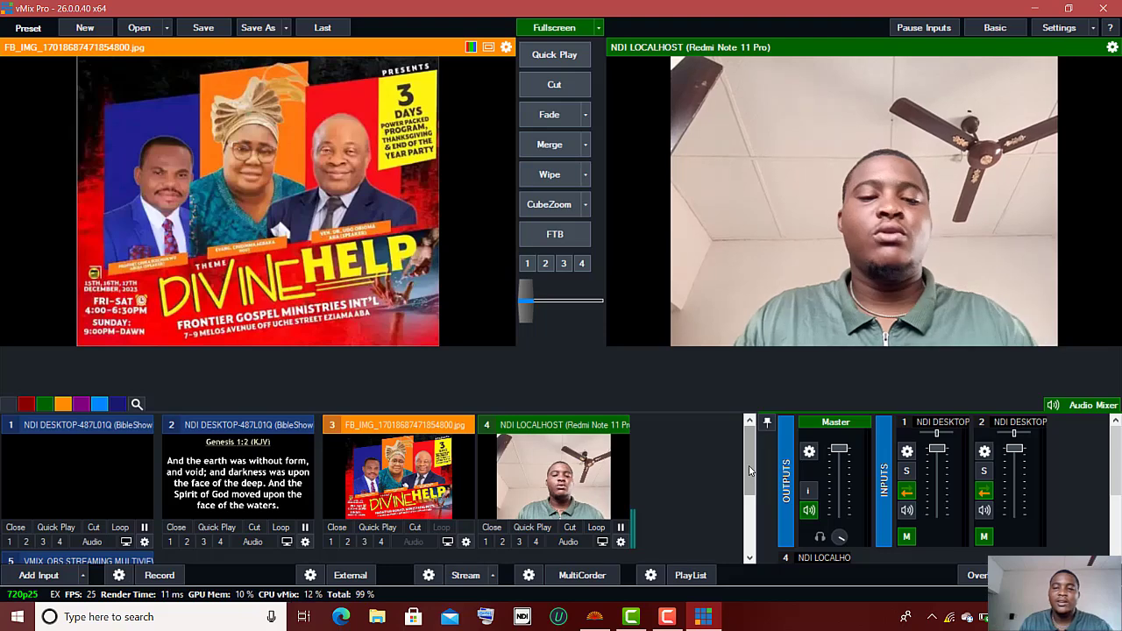
Step: Preview the multiview image, briefly check Genesis 1:2, then bring up input 5's settings
{"action": "left_click_drag", "start_coordinate": [749, 471], "coordinate": [759, 553]}
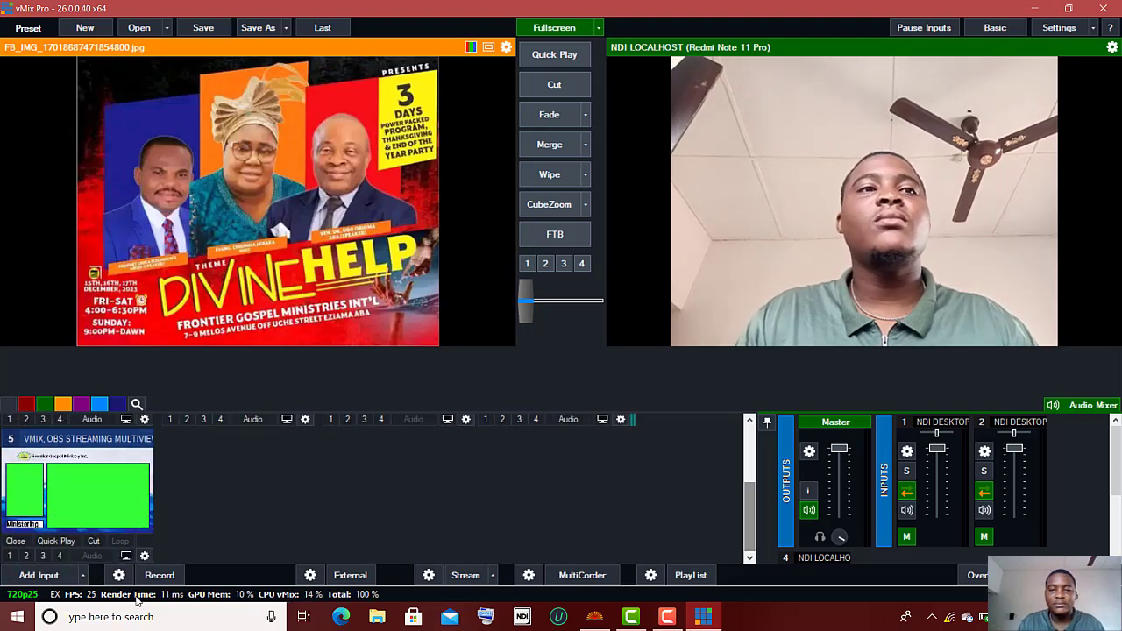
{"action": "left_click", "coordinate": [50, 518]}
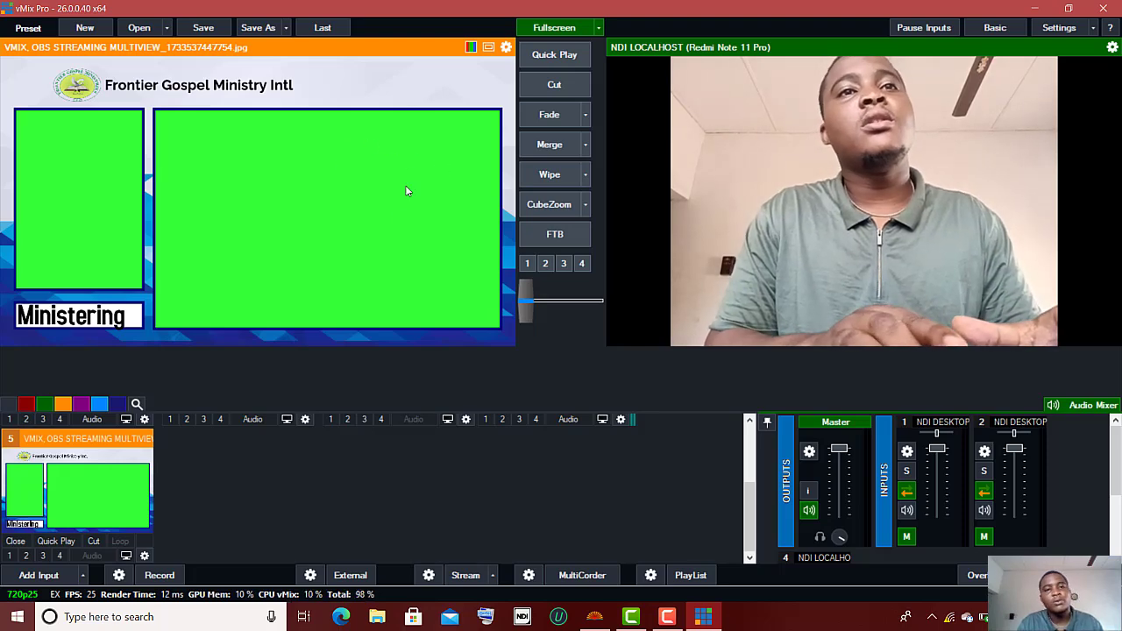
{"action": "scroll", "coordinate": [246, 434], "scroll_direction": "up", "scroll_amount": 2}
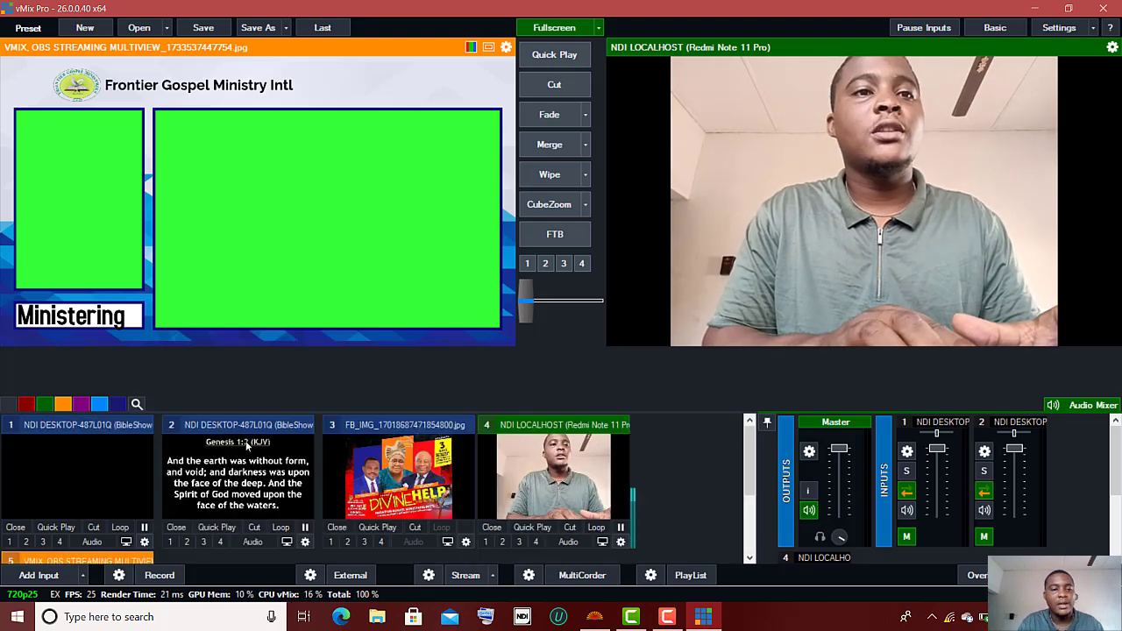
{"action": "left_click", "coordinate": [243, 476]}
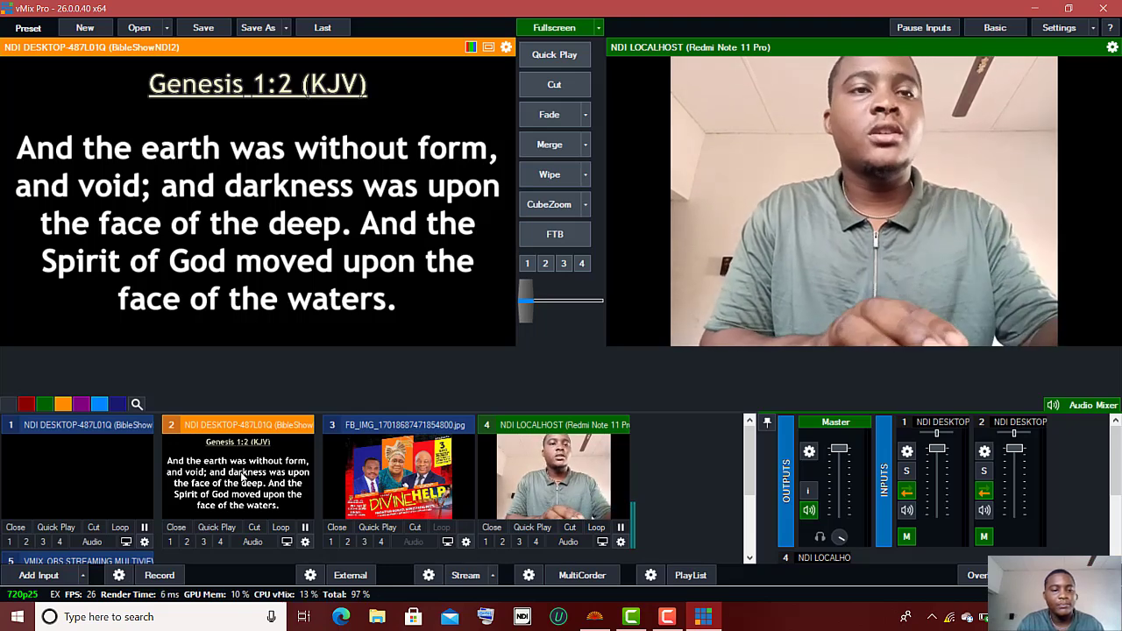
{"action": "scroll", "coordinate": [242, 477], "scroll_direction": "down", "scroll_amount": 2}
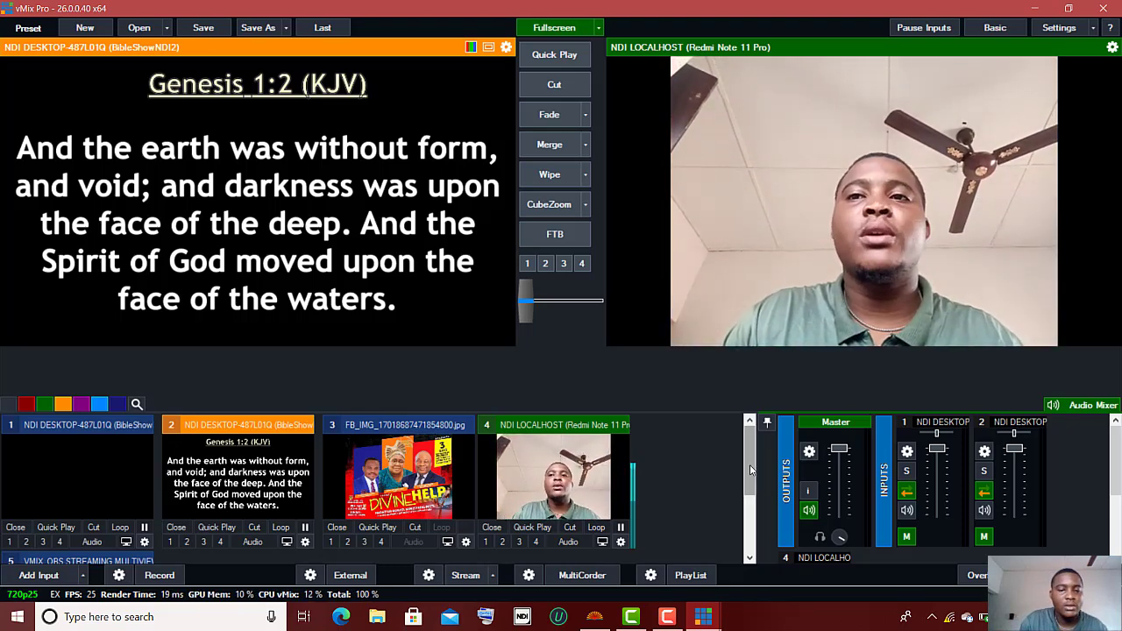
{"action": "left_click_drag", "start_coordinate": [750, 471], "coordinate": [750, 533]}
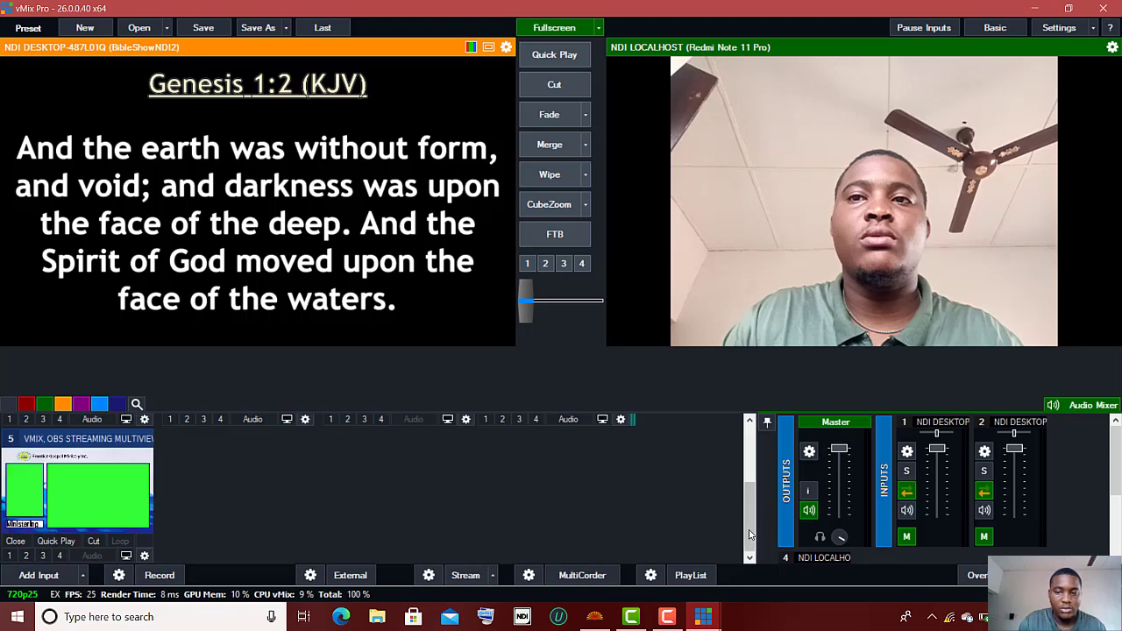
{"action": "left_click", "coordinate": [101, 497]}
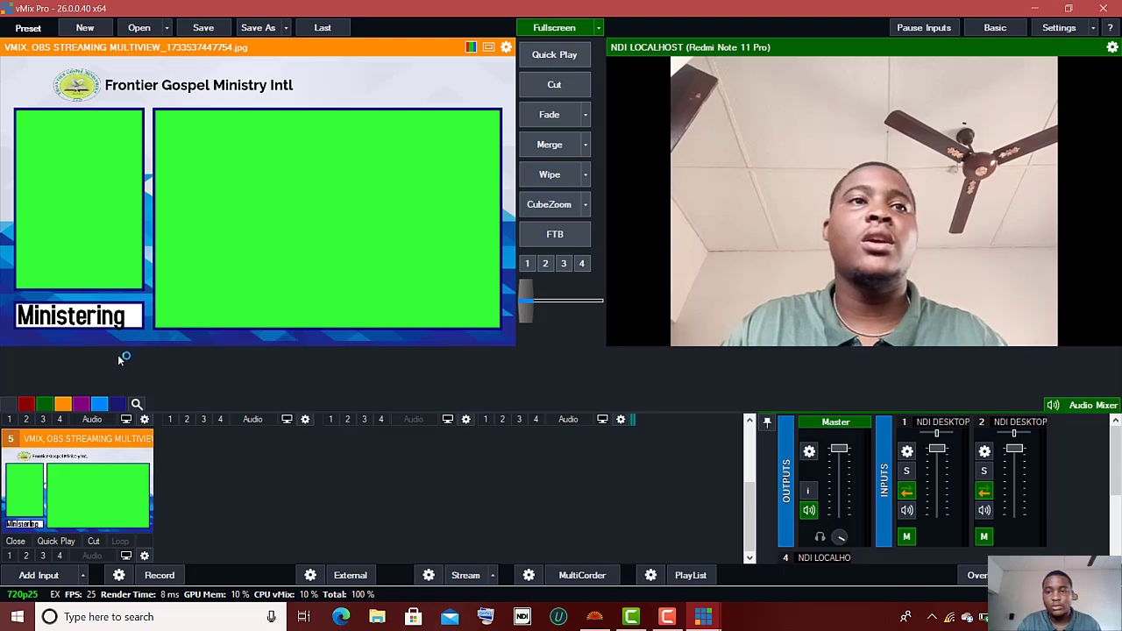
{"action": "left_click", "coordinate": [145, 556]}
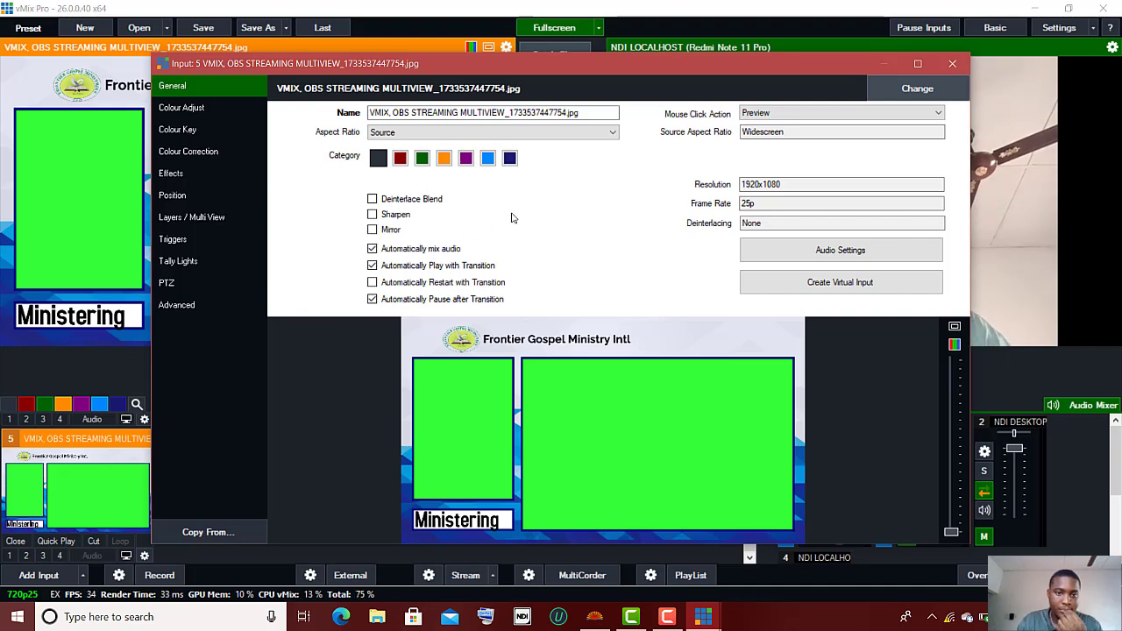
Step: Set input 5's layer 1 to the BibleShowNDI2 scripture and layer 2 to the Redmi phone feed
{"action": "left_click", "coordinate": [174, 220]}
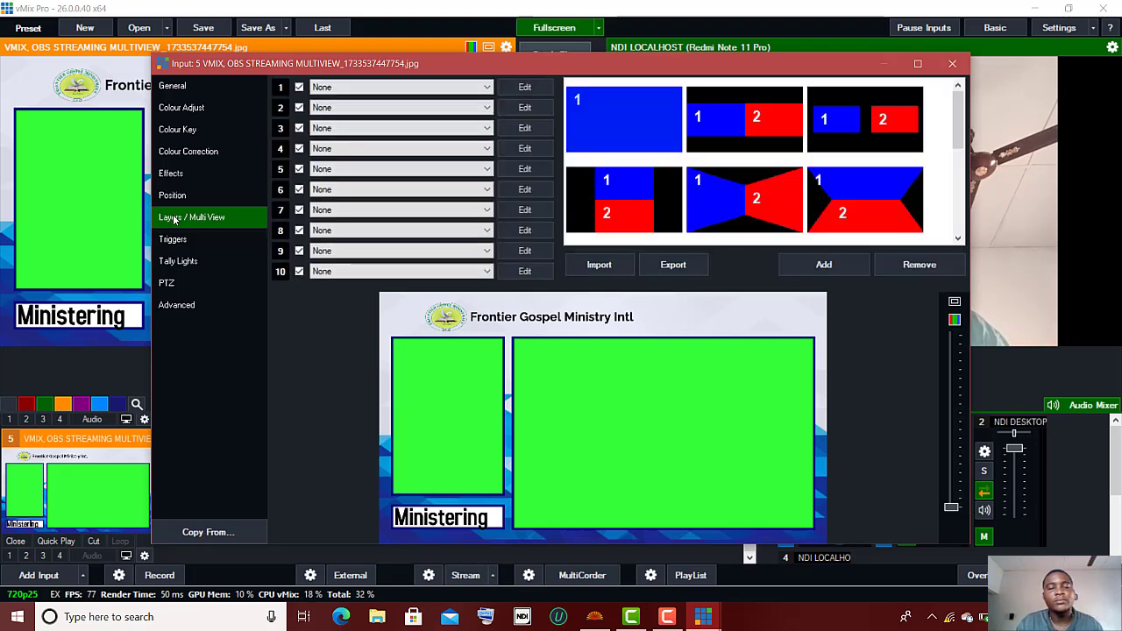
{"action": "left_click", "coordinate": [487, 91]}
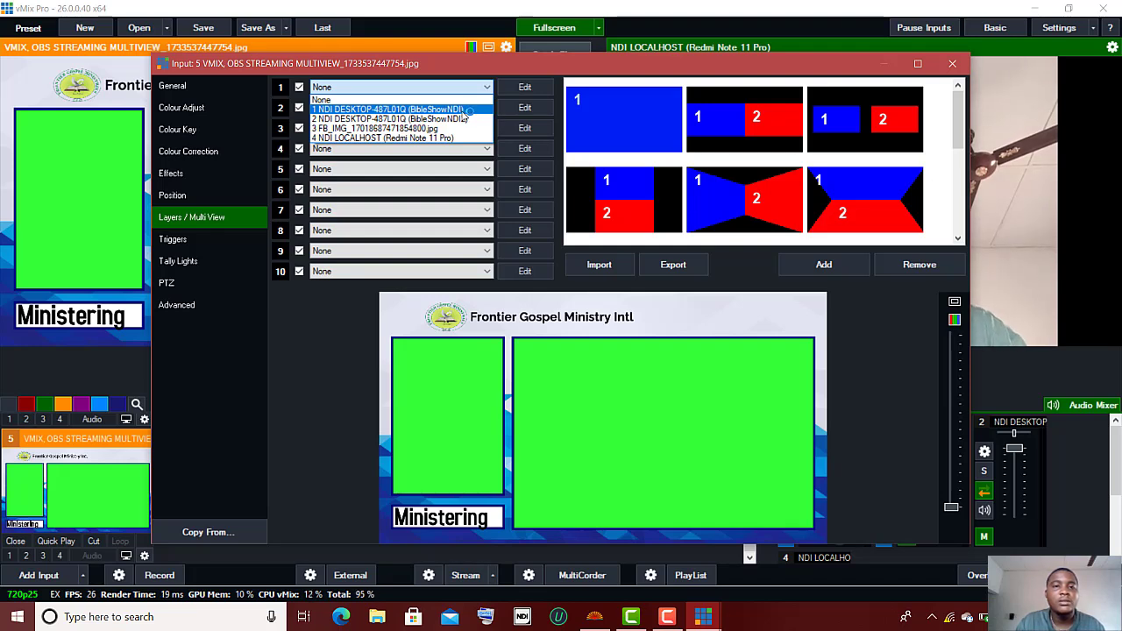
{"action": "left_click", "coordinate": [461, 119]}
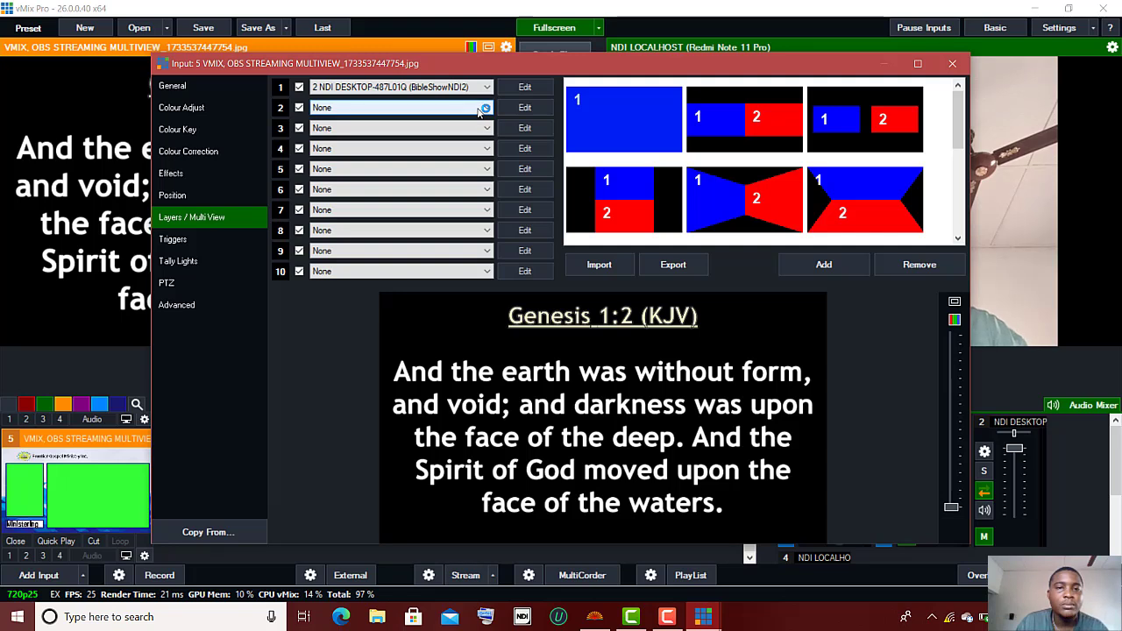
{"action": "left_click", "coordinate": [480, 108]}
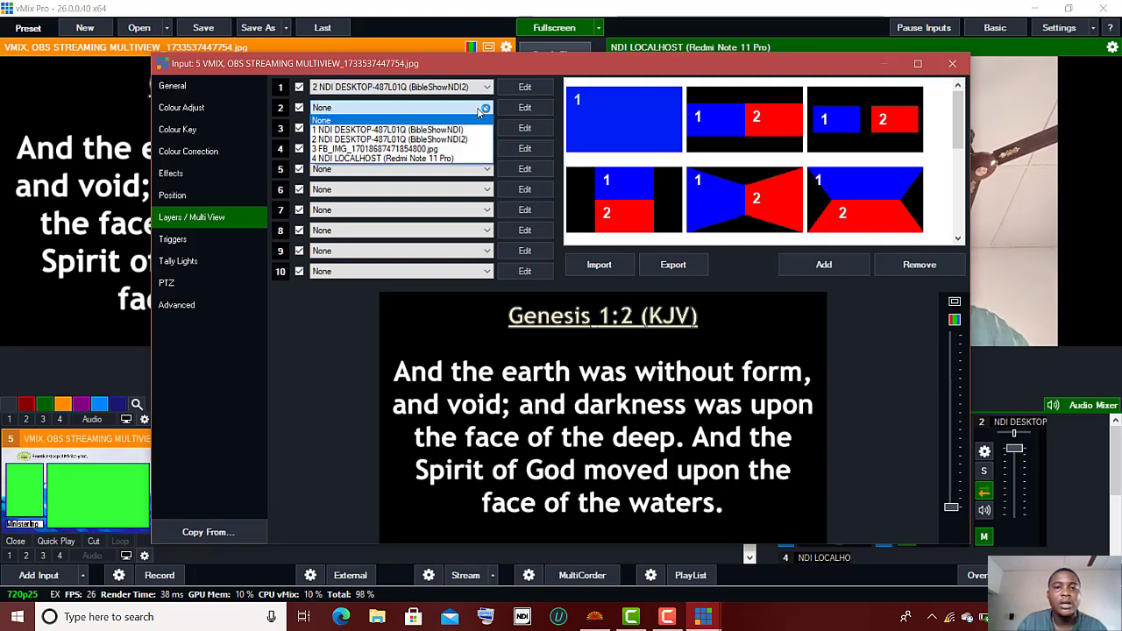
{"action": "left_click", "coordinate": [441, 159]}
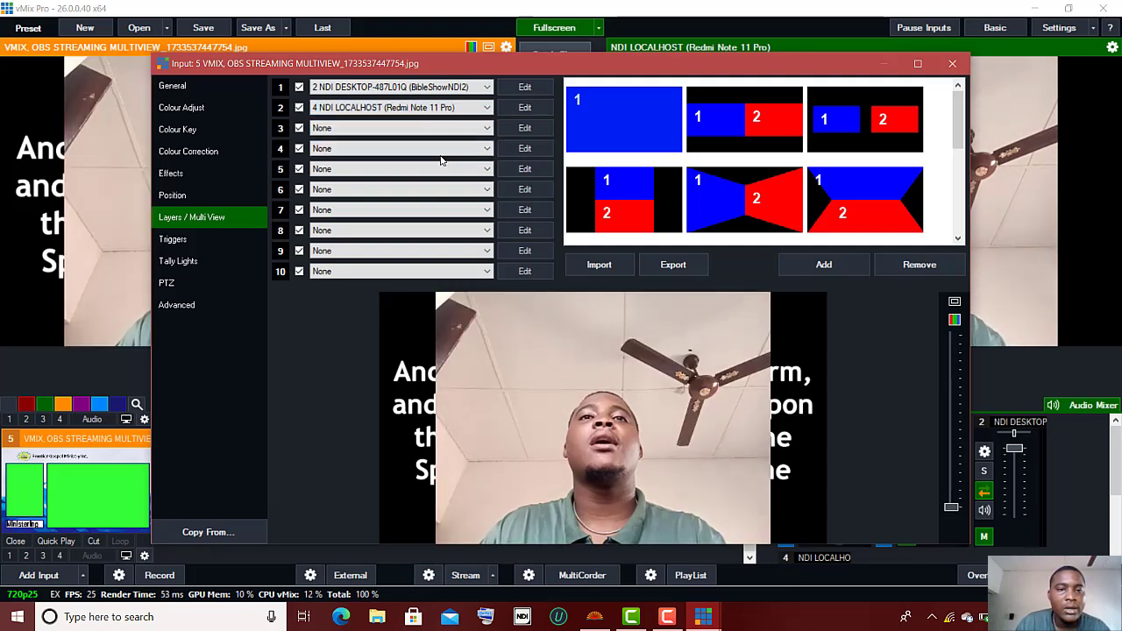
Step: Narrow the scripture to 0.8625 width and shrink the camera to Zoom X 0.298, Y 0.60275
{"action": "left_click", "coordinate": [526, 90]}
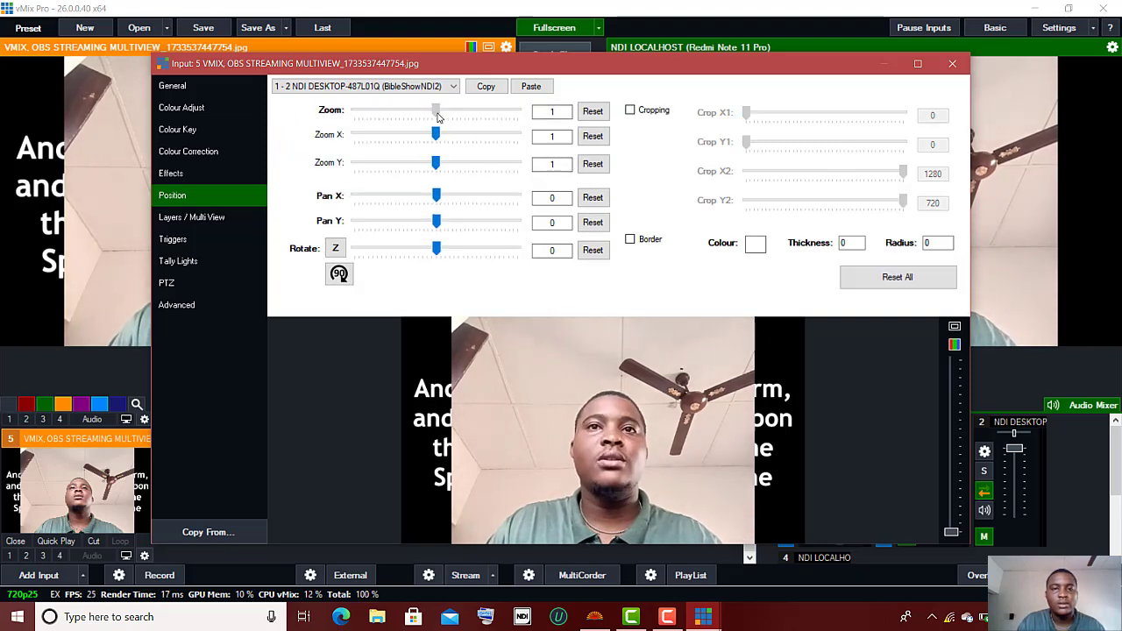
{"action": "left_click_drag", "start_coordinate": [438, 133], "coordinate": [426, 222]}
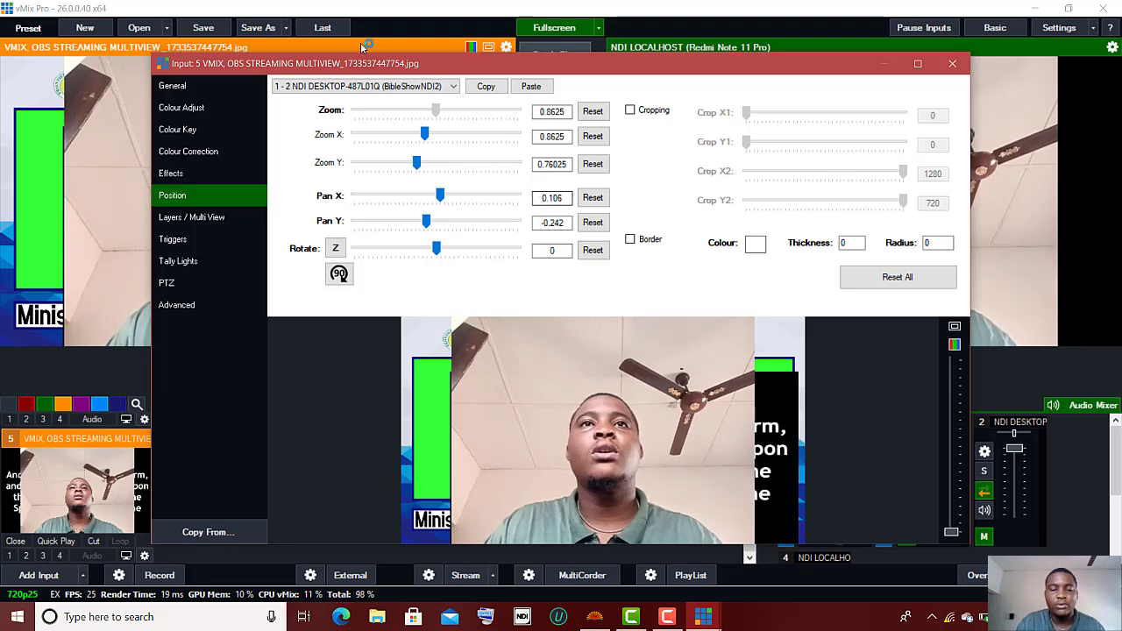
{"action": "left_click", "coordinate": [445, 87]}
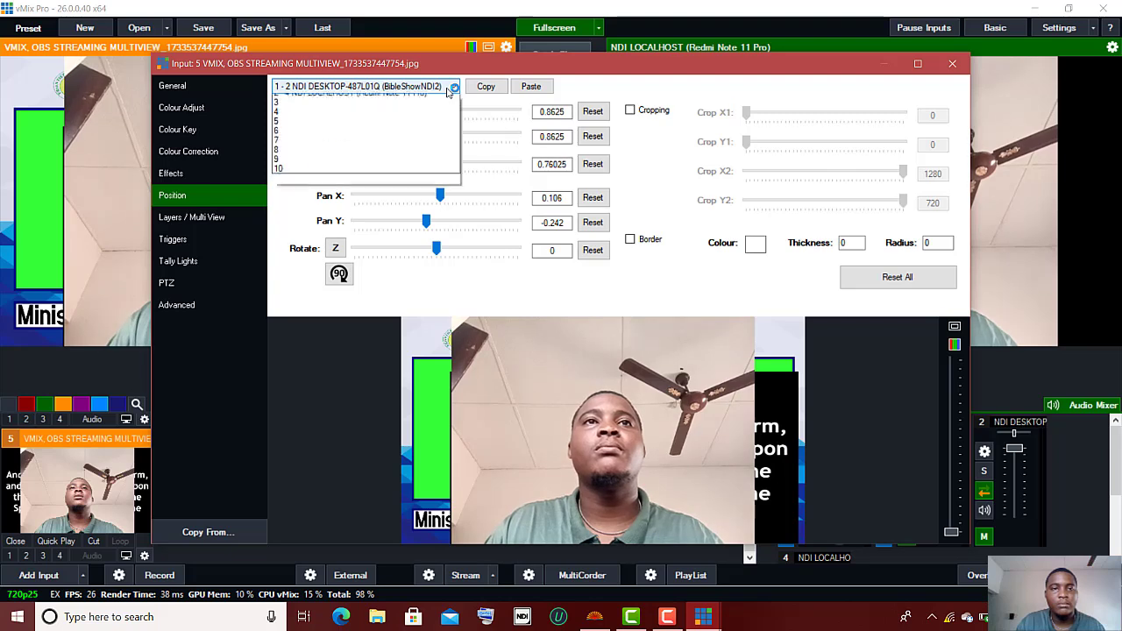
{"action": "left_click", "coordinate": [426, 118]}
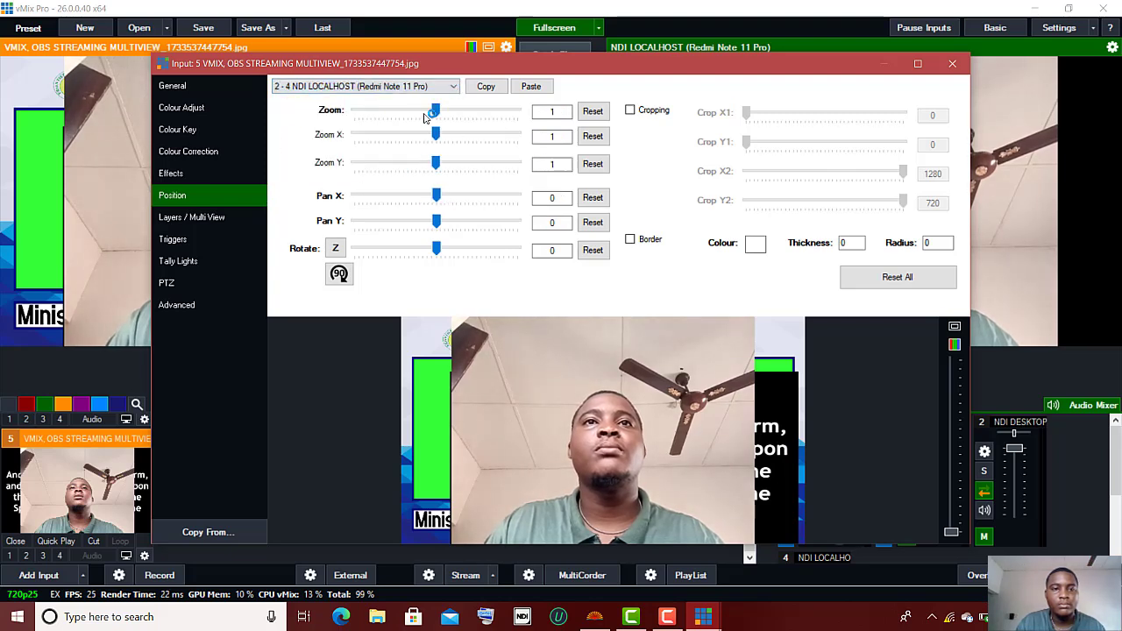
{"action": "left_click_drag", "start_coordinate": [436, 135], "coordinate": [415, 198]}
{"action": "left_click_drag", "start_coordinate": [404, 134], "coordinate": [410, 194]}
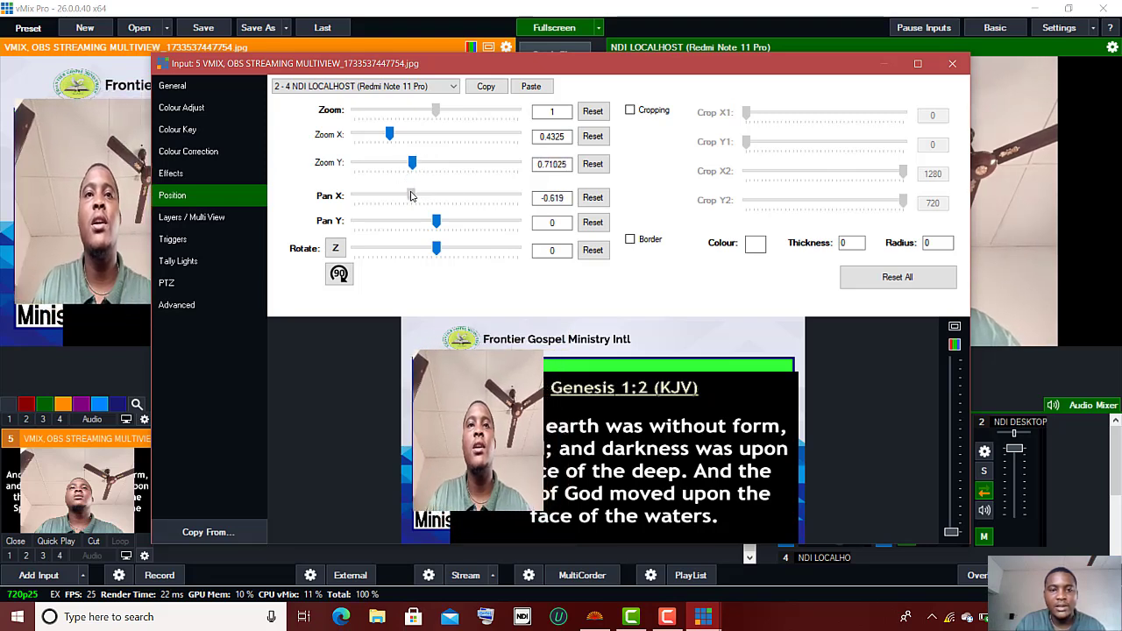
{"action": "left_click_drag", "start_coordinate": [390, 134], "coordinate": [407, 194]}
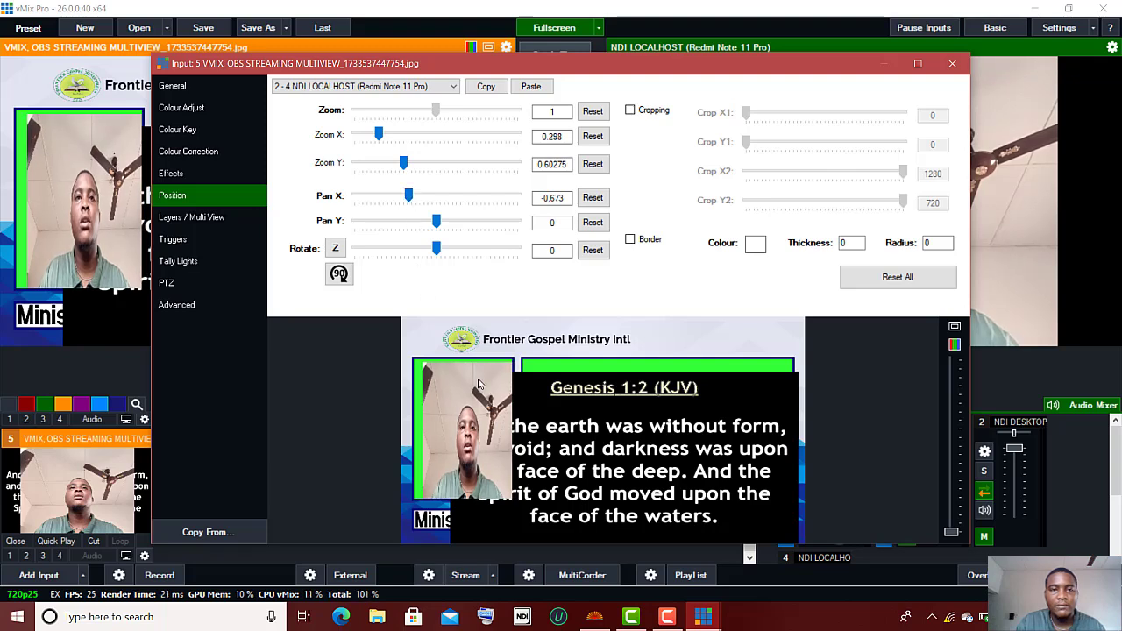
{"action": "left_click_drag", "start_coordinate": [478, 379], "coordinate": [472, 383]}
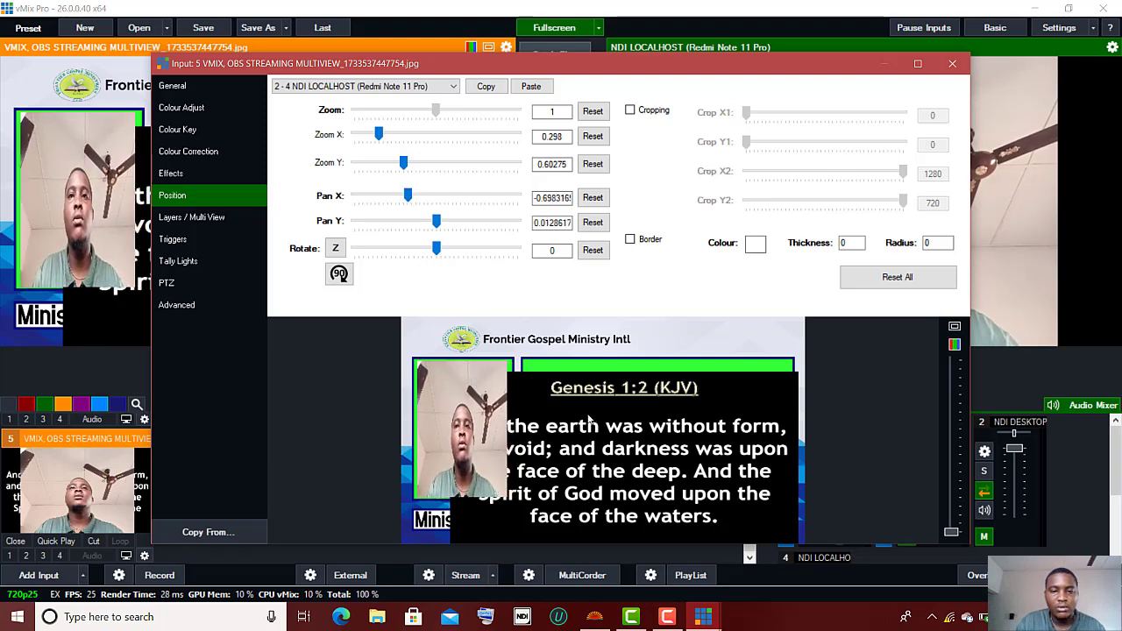
Step: Select the BibleShow scripture layer and roughly narrow and move it toward the right frame
{"action": "left_click", "coordinate": [432, 86]}
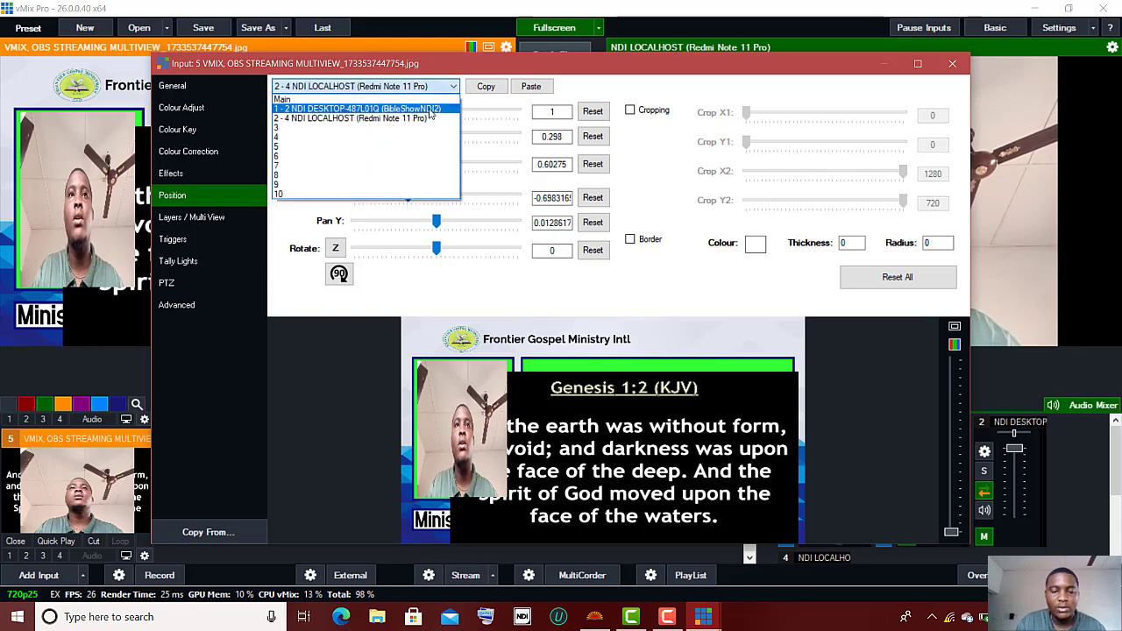
{"action": "left_click", "coordinate": [430, 108]}
{"action": "left_click_drag", "start_coordinate": [616, 445], "coordinate": [646, 431]}
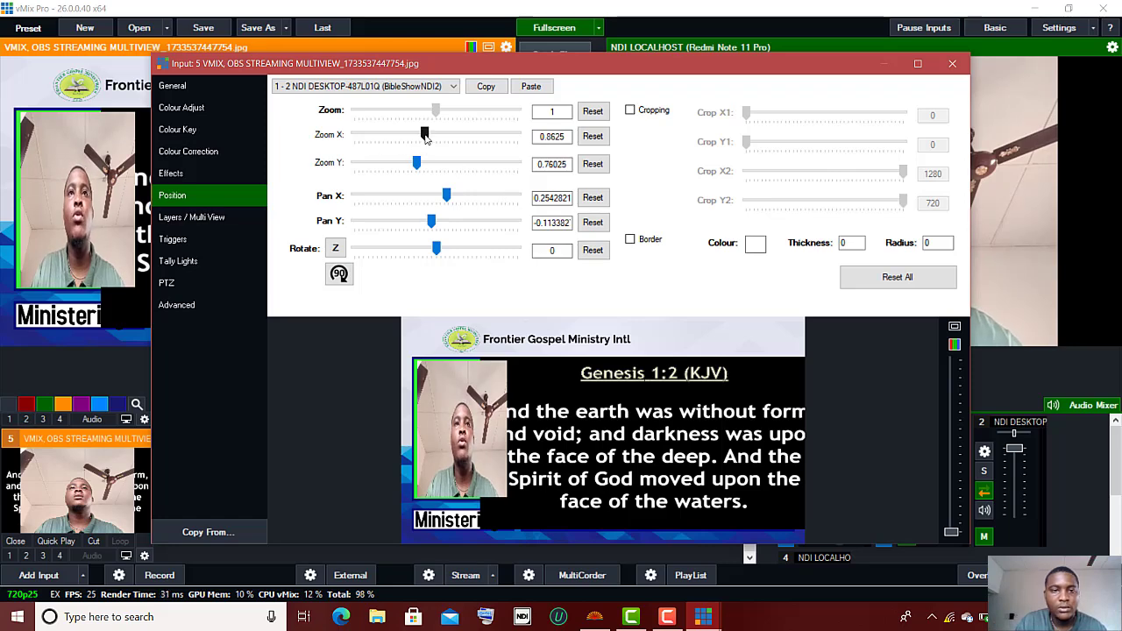
{"action": "left_click_drag", "start_coordinate": [425, 136], "coordinate": [401, 141]}
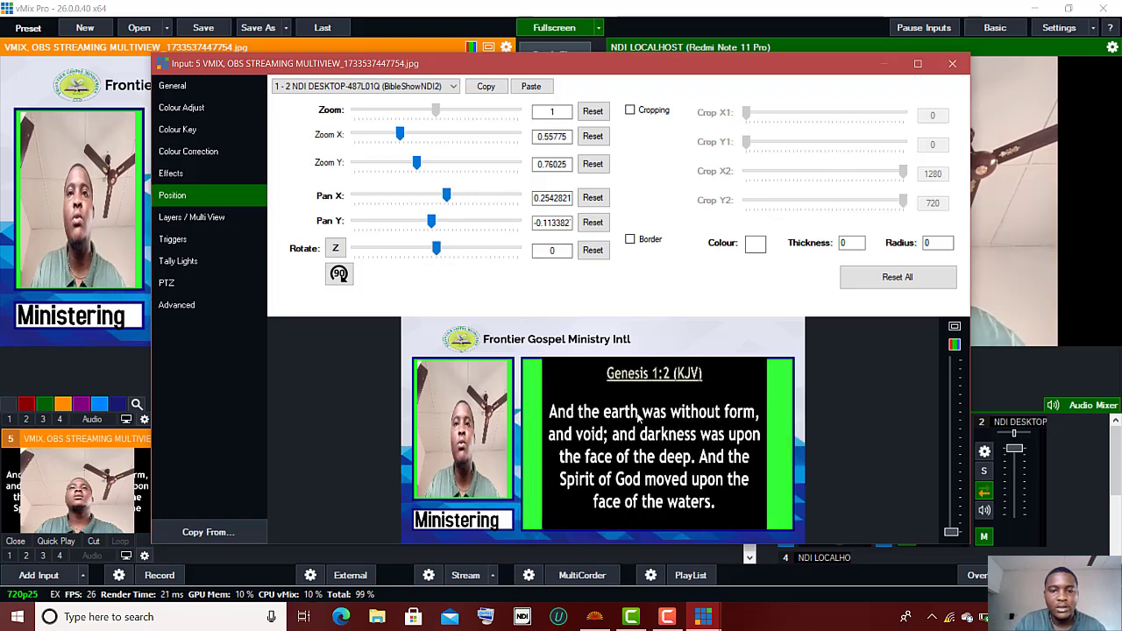
{"action": "left_click_drag", "start_coordinate": [639, 419], "coordinate": [623, 420]}
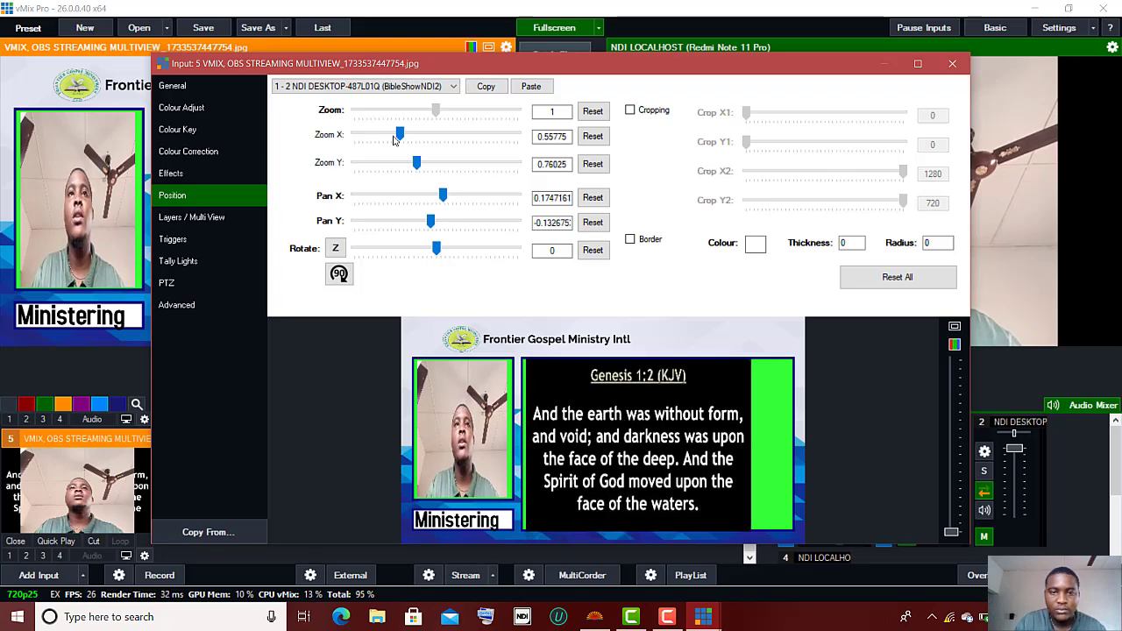
{"action": "left_click_drag", "start_coordinate": [399, 140], "coordinate": [404, 137]}
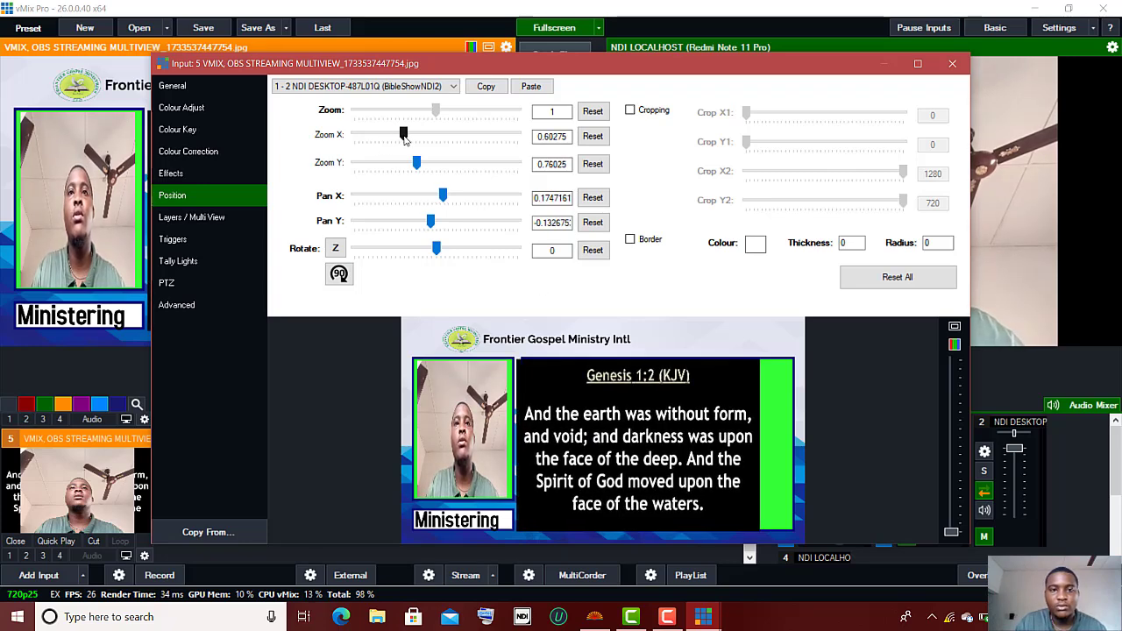
{"action": "left_click_drag", "start_coordinate": [595, 401], "coordinate": [611, 404]}
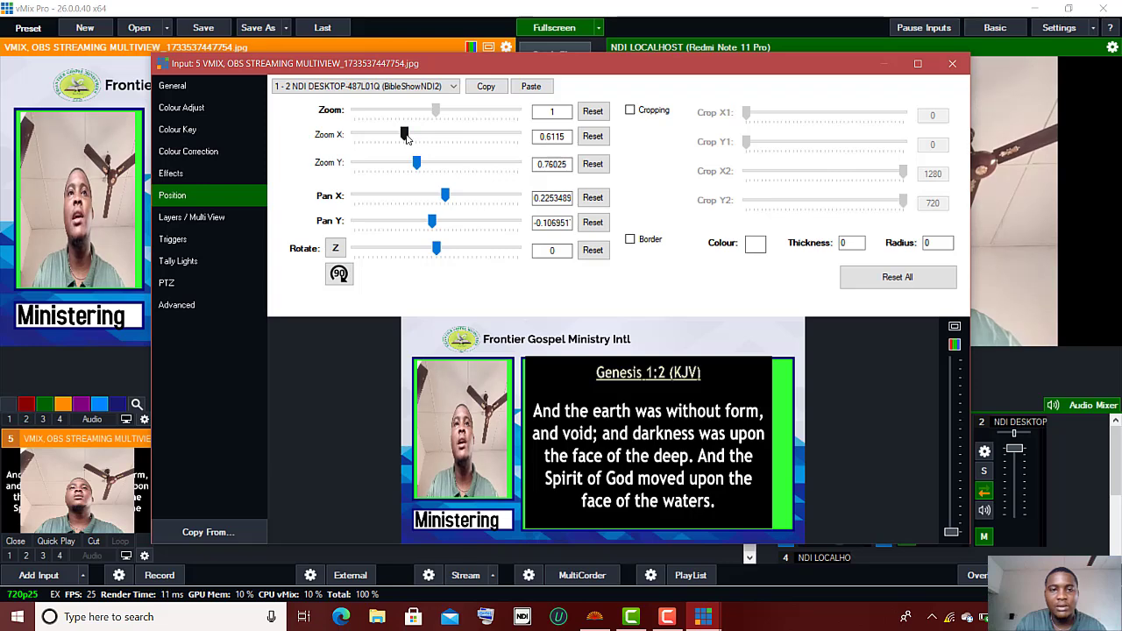
Step: Fine-tune the scripture box to Zoom X 0.67425, Zoom Y 0.76025 beside the camera
{"action": "left_click_drag", "start_coordinate": [404, 138], "coordinate": [408, 139]}
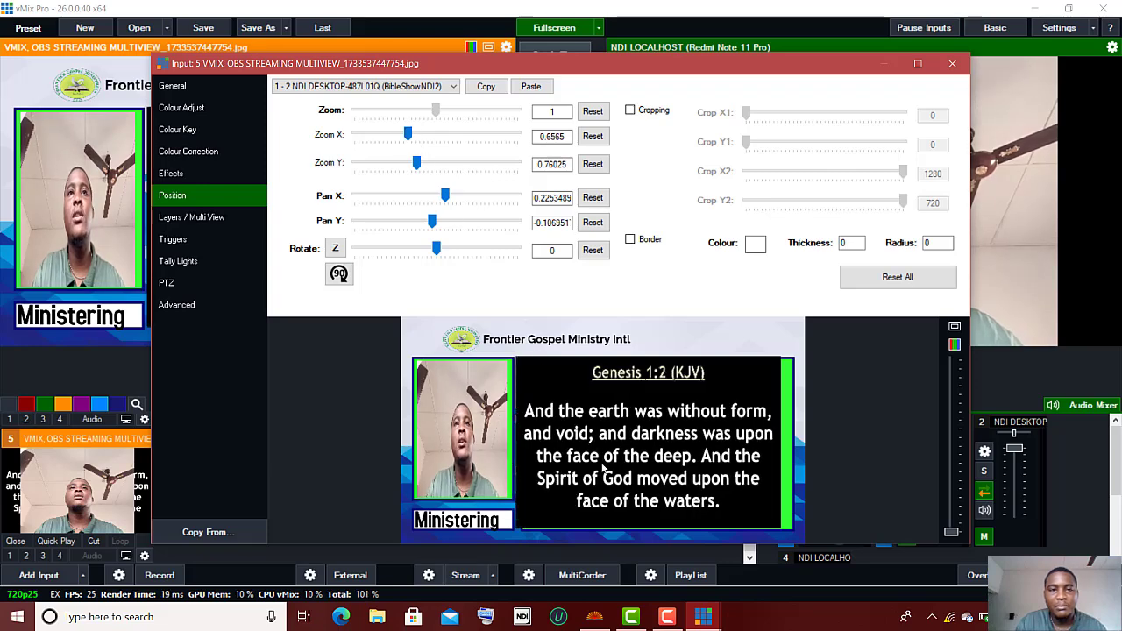
{"action": "left_click_drag", "start_coordinate": [610, 456], "coordinate": [614, 458]}
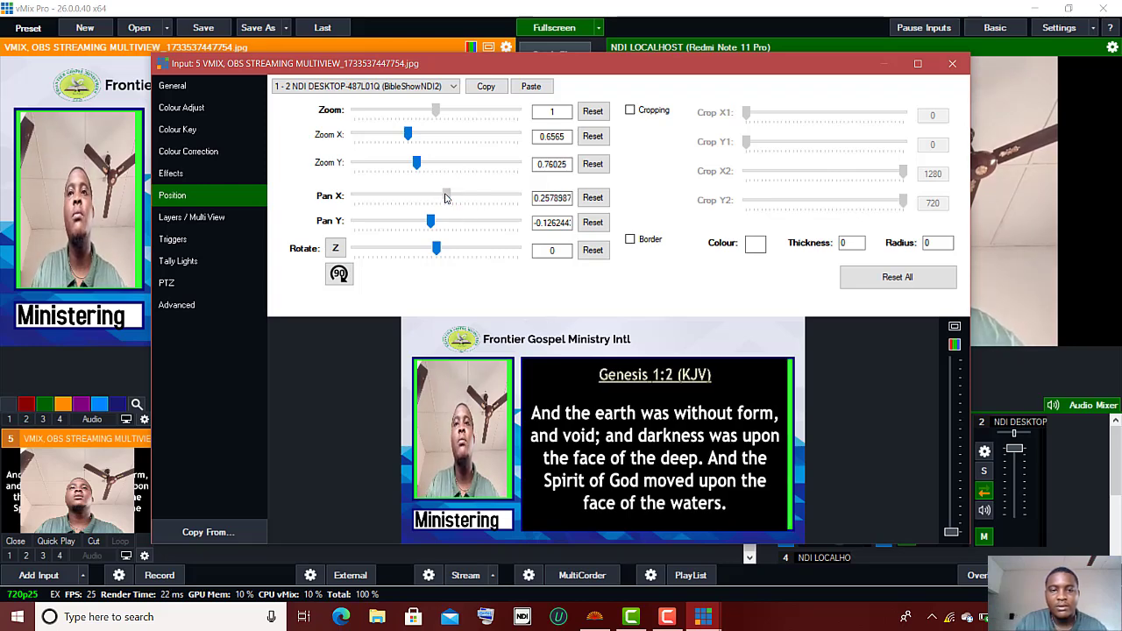
{"action": "left_click_drag", "start_coordinate": [444, 199], "coordinate": [446, 200]}
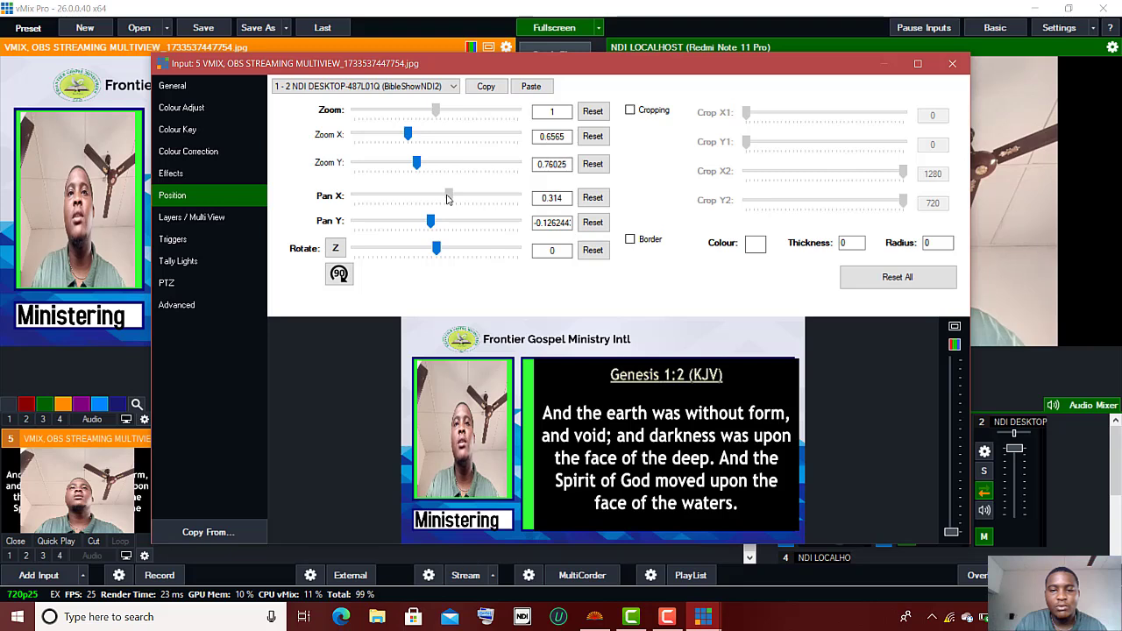
{"action": "left_click_drag", "start_coordinate": [446, 199], "coordinate": [445, 200]}
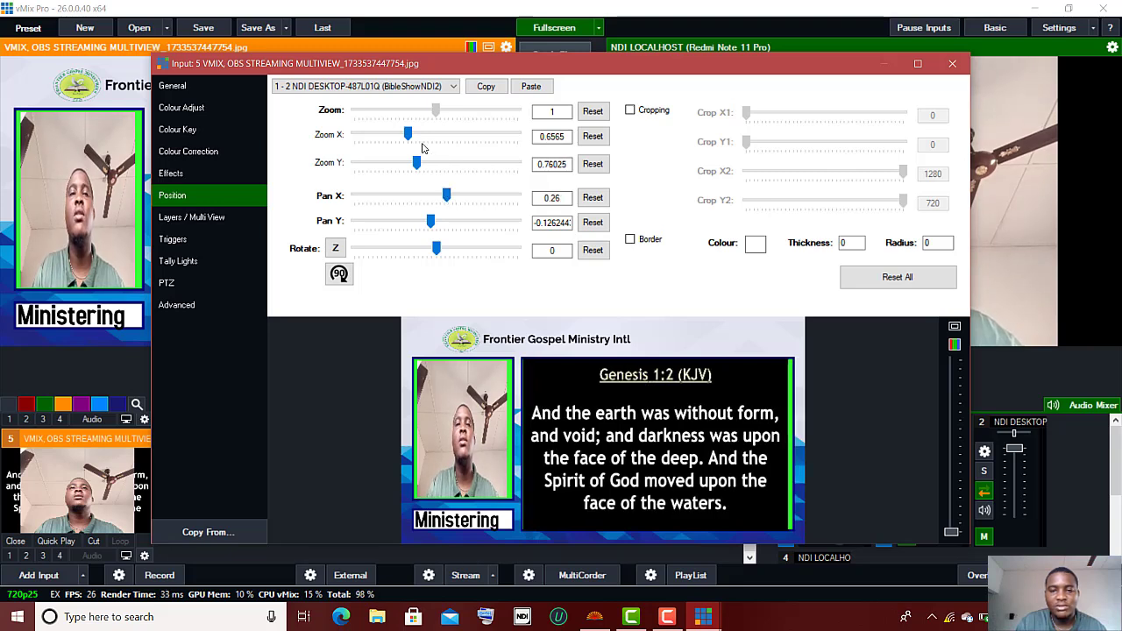
{"action": "left_click_drag", "start_coordinate": [416, 144], "coordinate": [413, 143]}
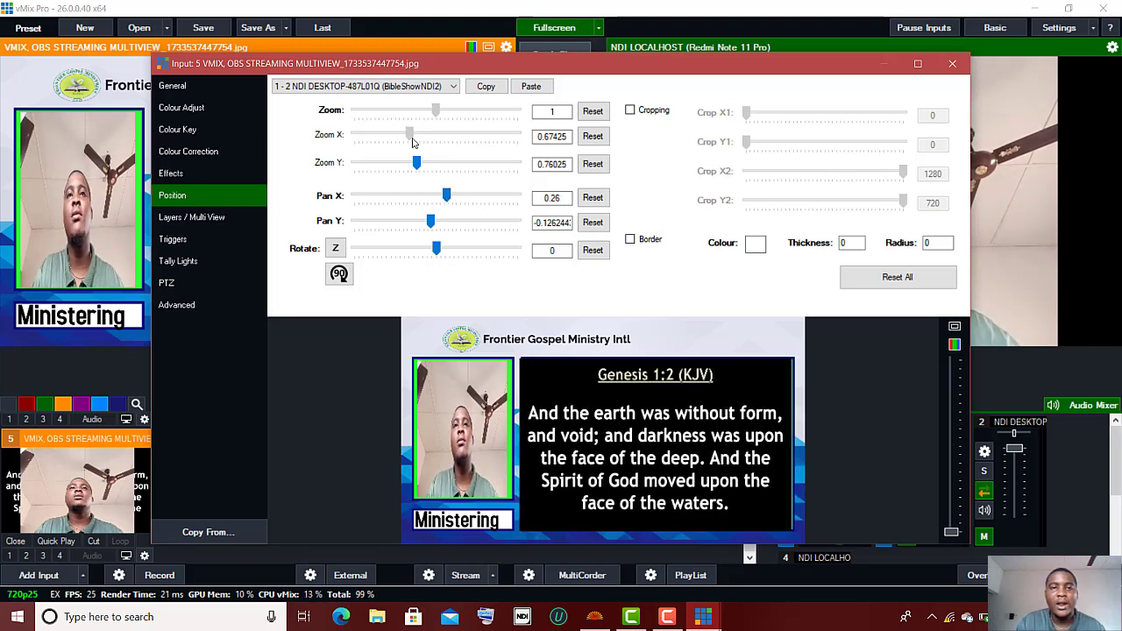
{"action": "left_click_drag", "start_coordinate": [571, 376], "coordinate": [573, 376]}
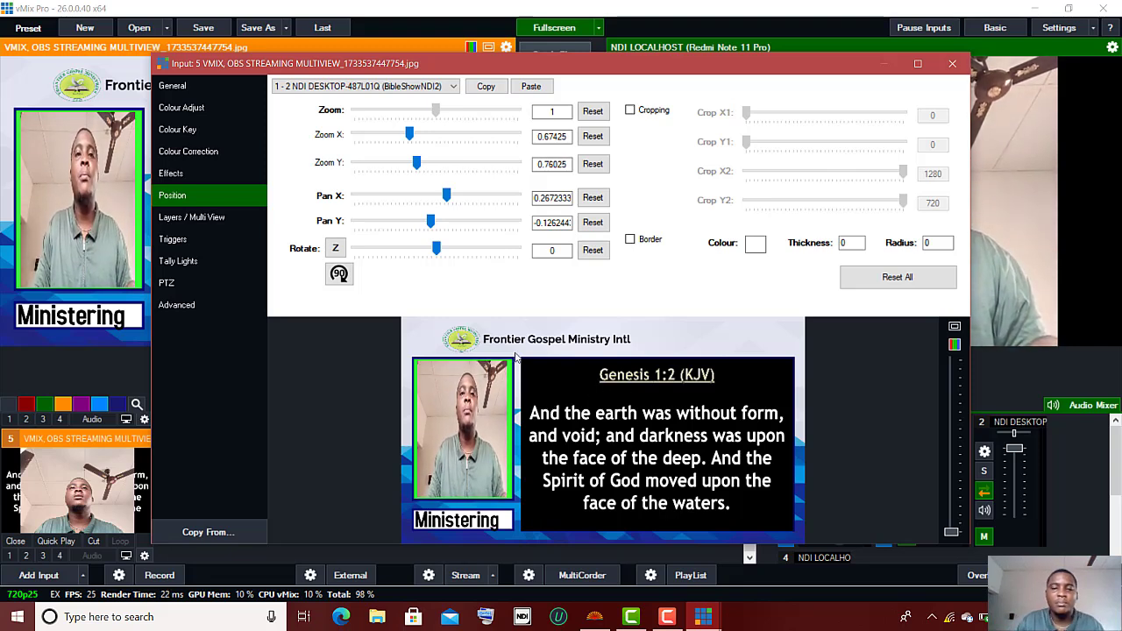
Step: Resize the Redmi phone camera layer to Zoom X 0.334, Zoom Y 0.6205
{"action": "left_click", "coordinate": [452, 86]}
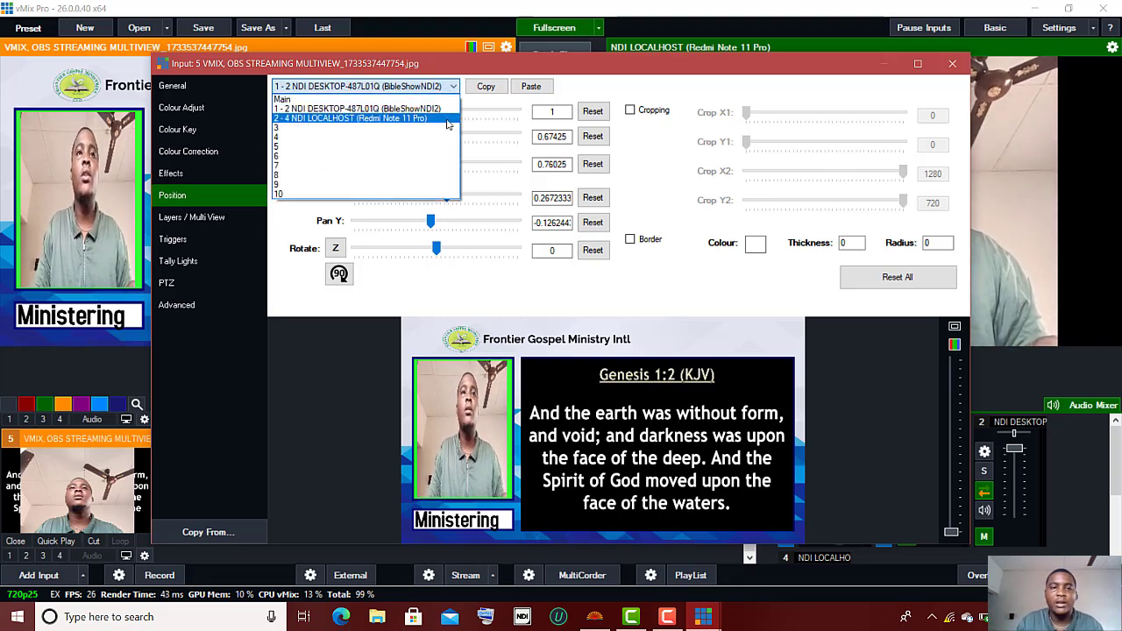
{"action": "left_click", "coordinate": [441, 119]}
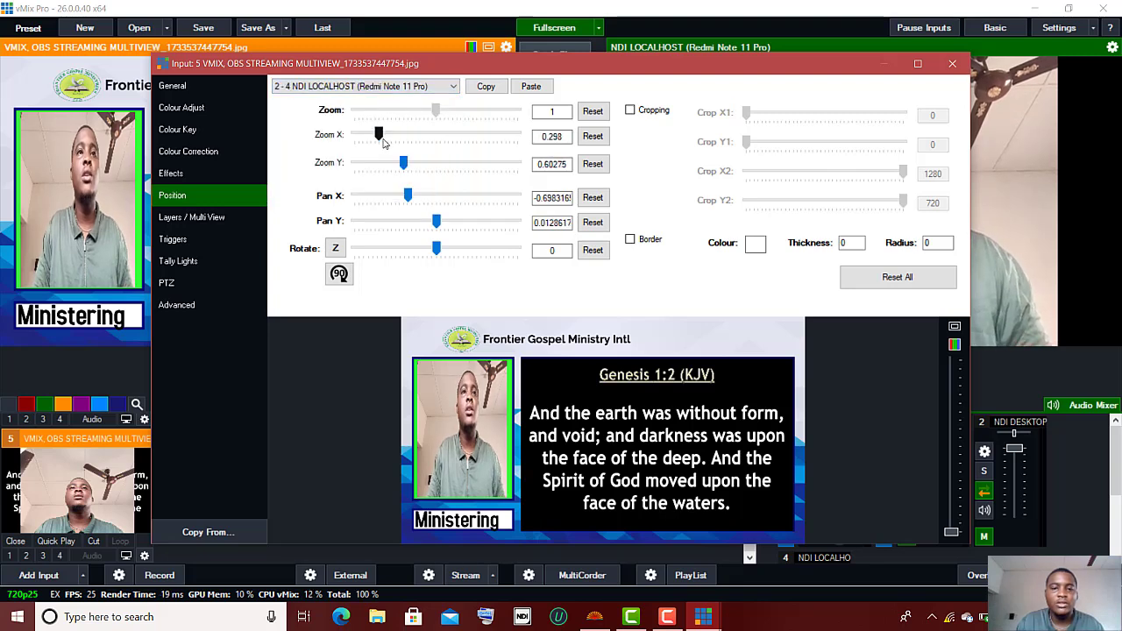
{"action": "left_click_drag", "start_coordinate": [382, 140], "coordinate": [415, 173]}
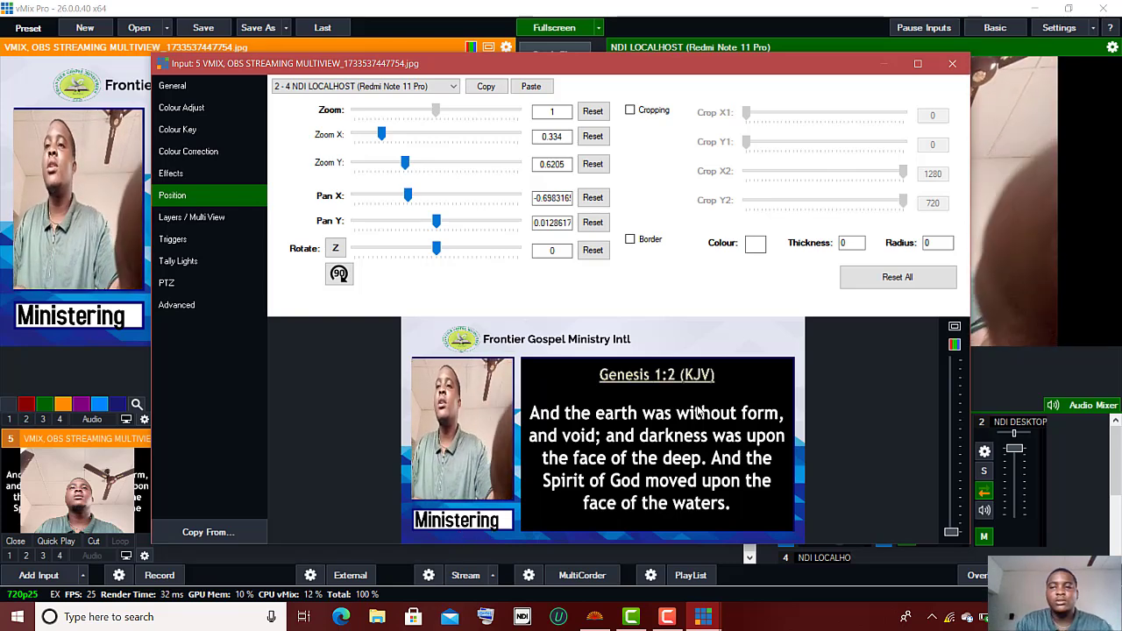
Step: Close the position settings, fade the scripture multiview to output, and mute input 4's audio
{"action": "left_click", "coordinate": [953, 66]}
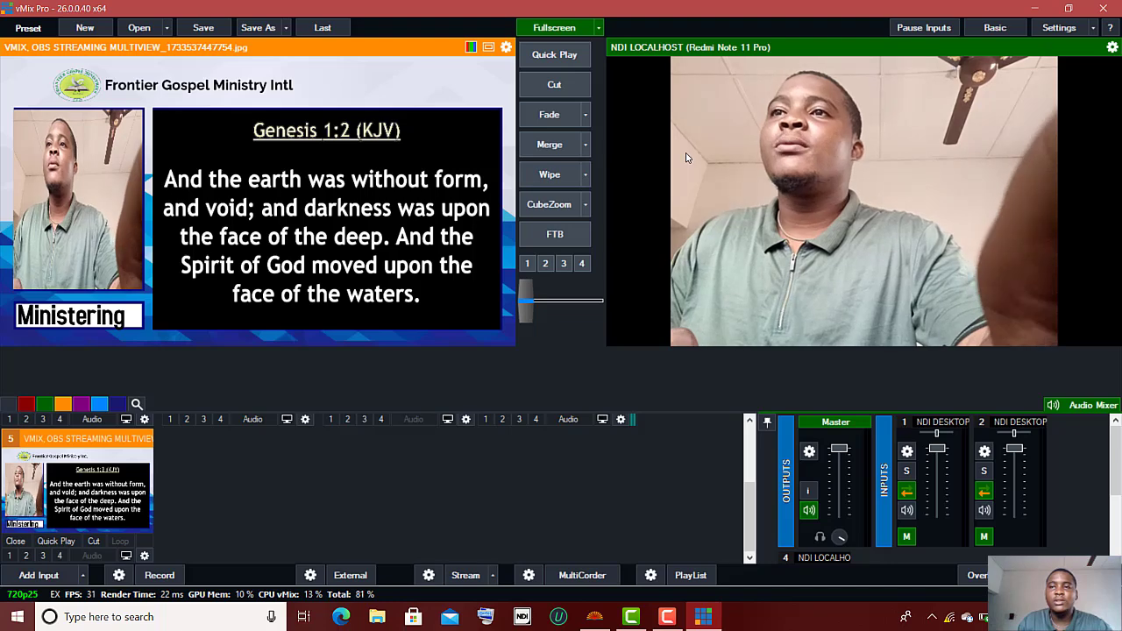
{"action": "left_click", "coordinate": [554, 85]}
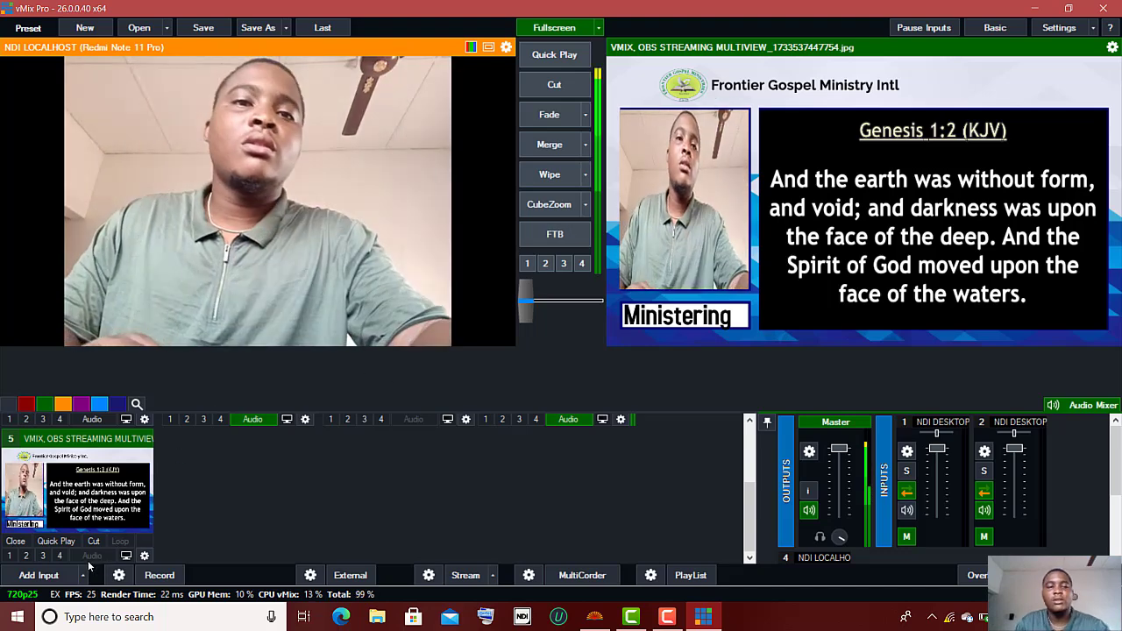
{"action": "scroll", "coordinate": [205, 524], "scroll_direction": "up", "scroll_amount": 2}
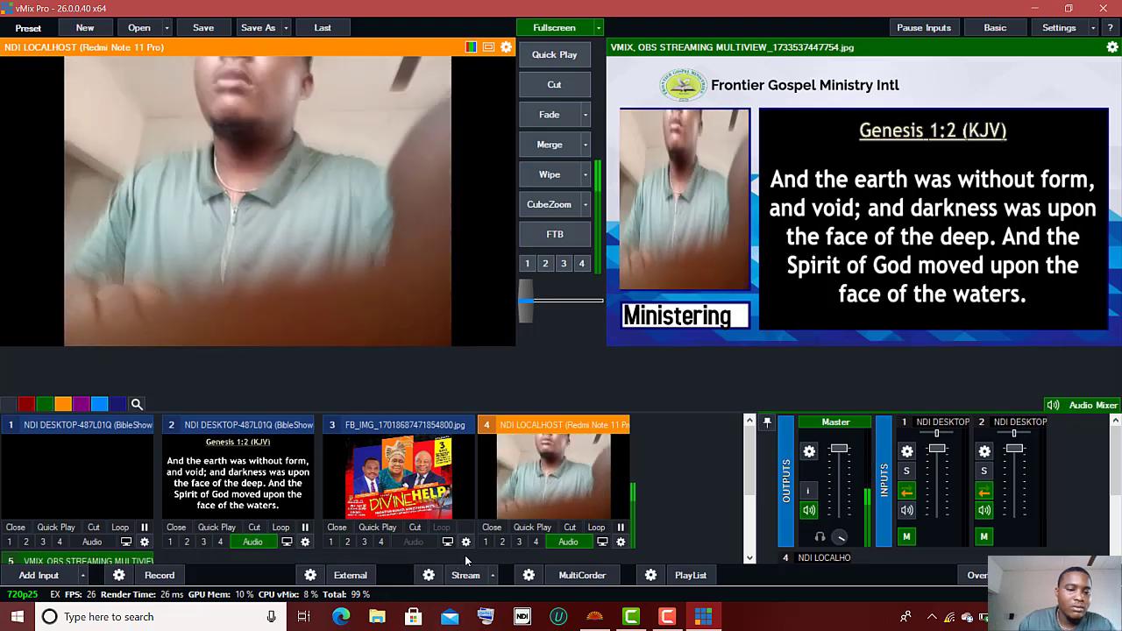
{"action": "left_click", "coordinate": [566, 542]}
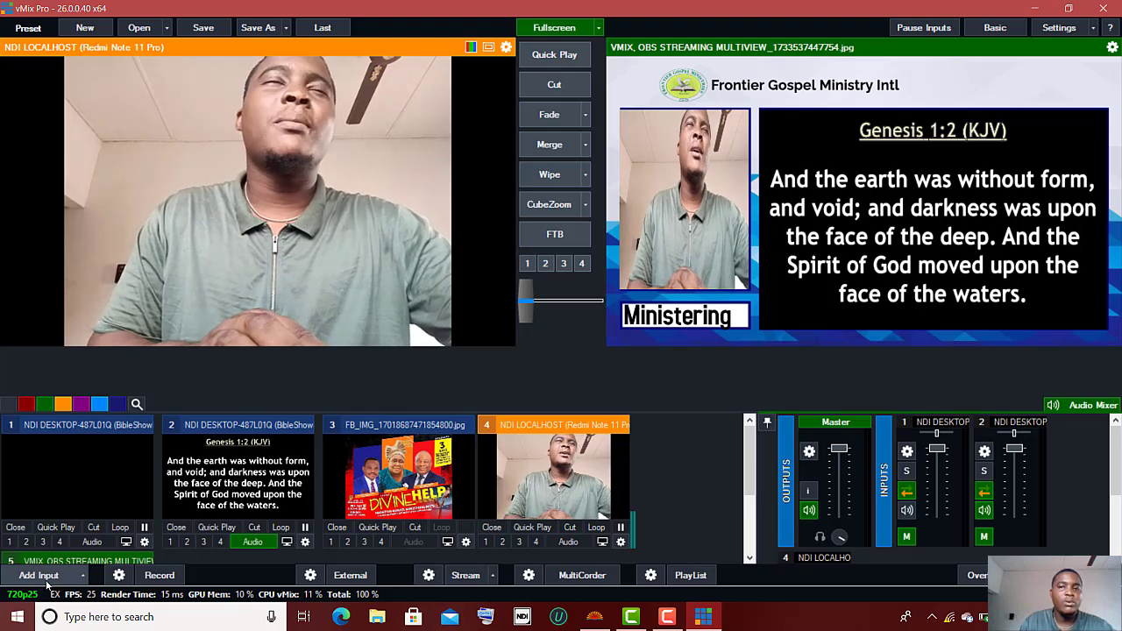
Step: Add the GT title 'Title 7- Horizontal Blue' as input 6
{"action": "left_click", "coordinate": [48, 581]}
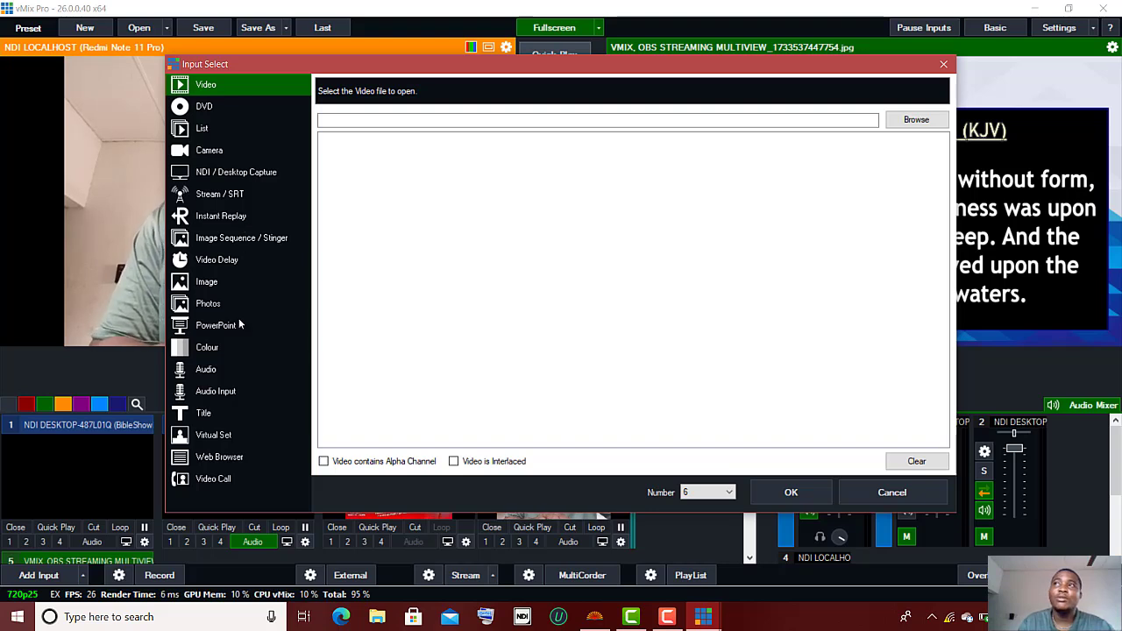
{"action": "left_click", "coordinate": [213, 412]}
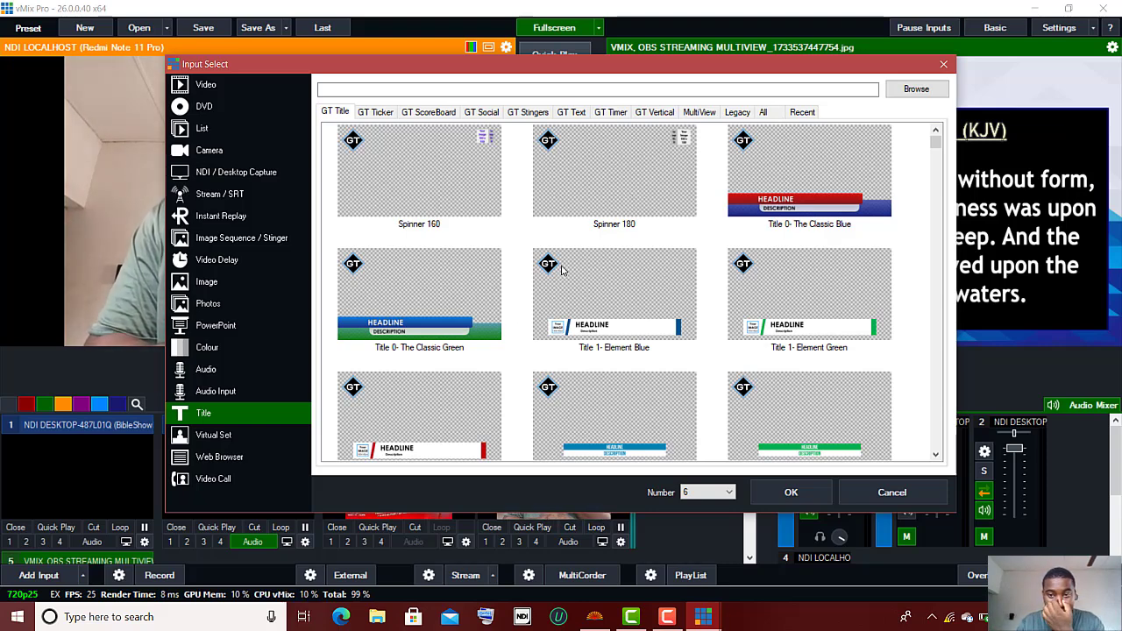
{"action": "scroll", "coordinate": [562, 270], "scroll_direction": "down", "scroll_amount": 2}
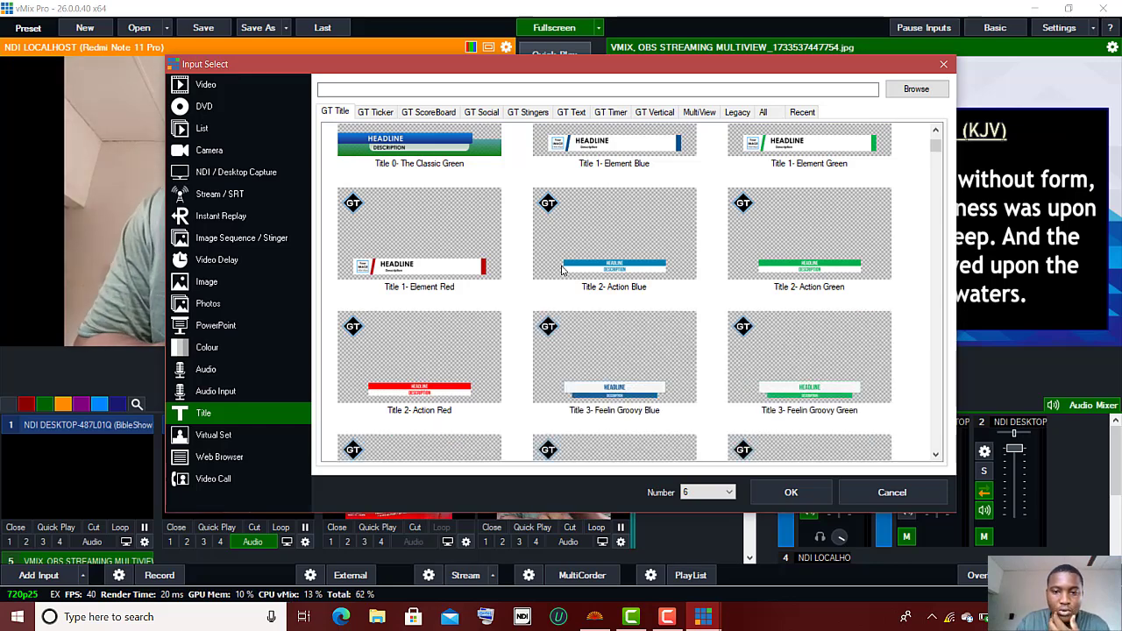
{"action": "scroll", "coordinate": [562, 270], "scroll_direction": "down", "scroll_amount": 2}
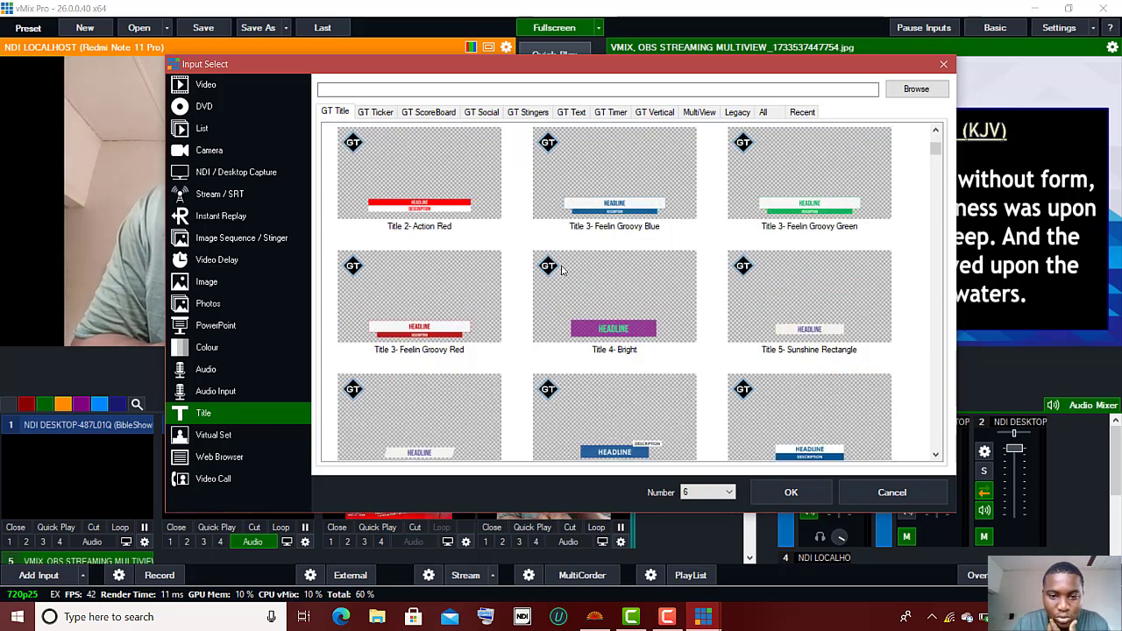
{"action": "scroll", "coordinate": [562, 270], "scroll_direction": "down", "scroll_amount": 2}
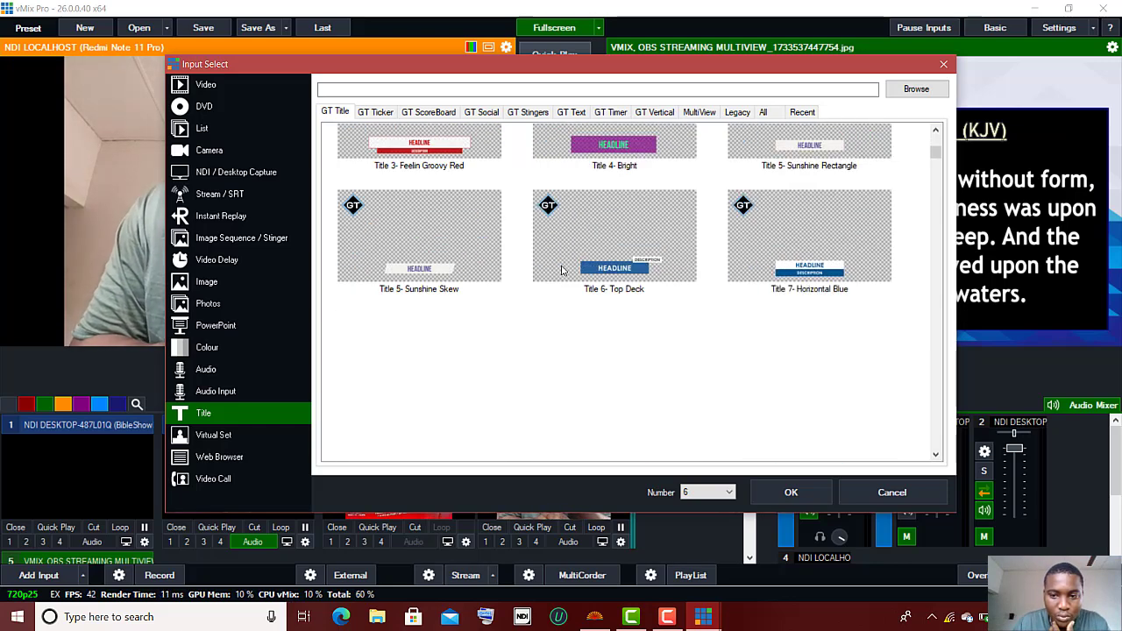
{"action": "left_click", "coordinate": [798, 240]}
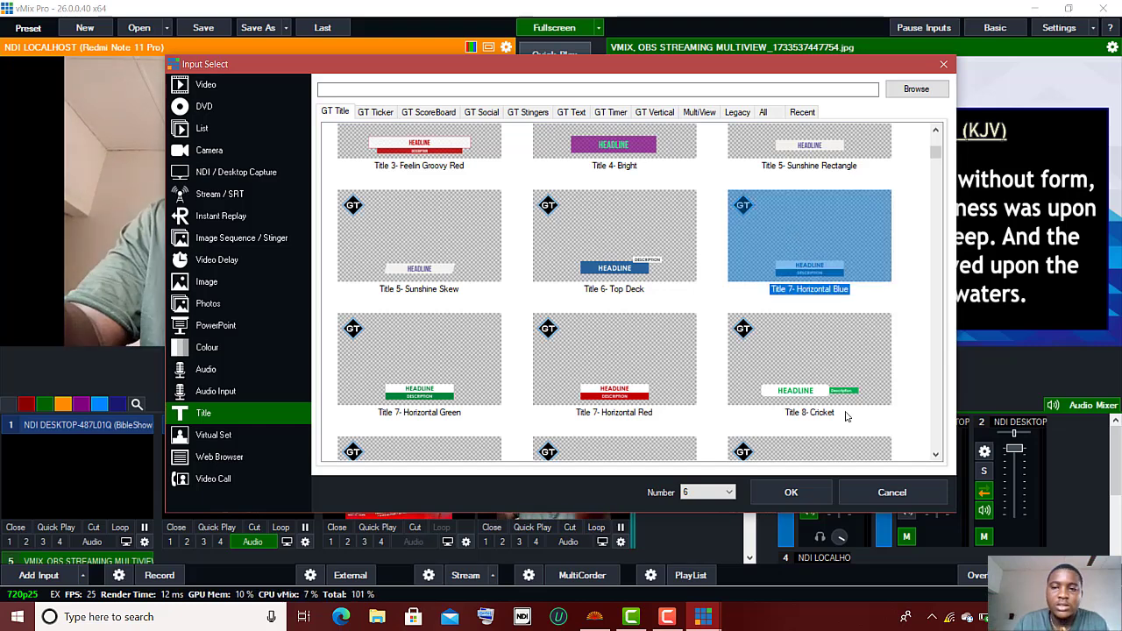
{"action": "left_click", "coordinate": [792, 492]}
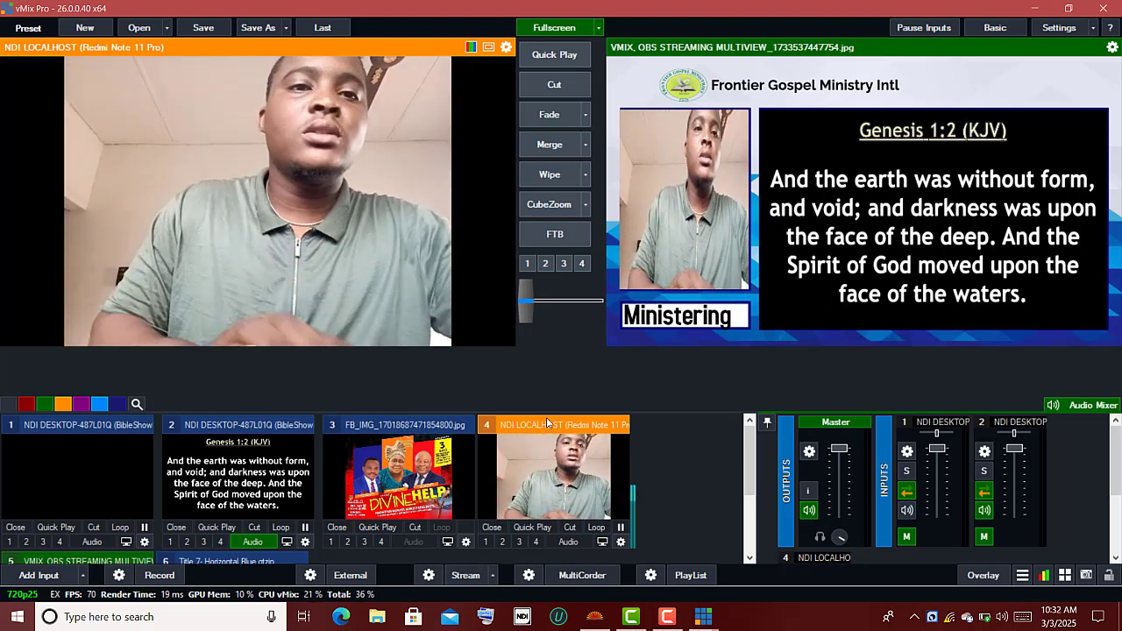
Step: In Title 7's Title Editor, change the headline from HEADLINE to 'preaching'
{"action": "scroll", "coordinate": [561, 474], "scroll_direction": "down", "scroll_amount": 2}
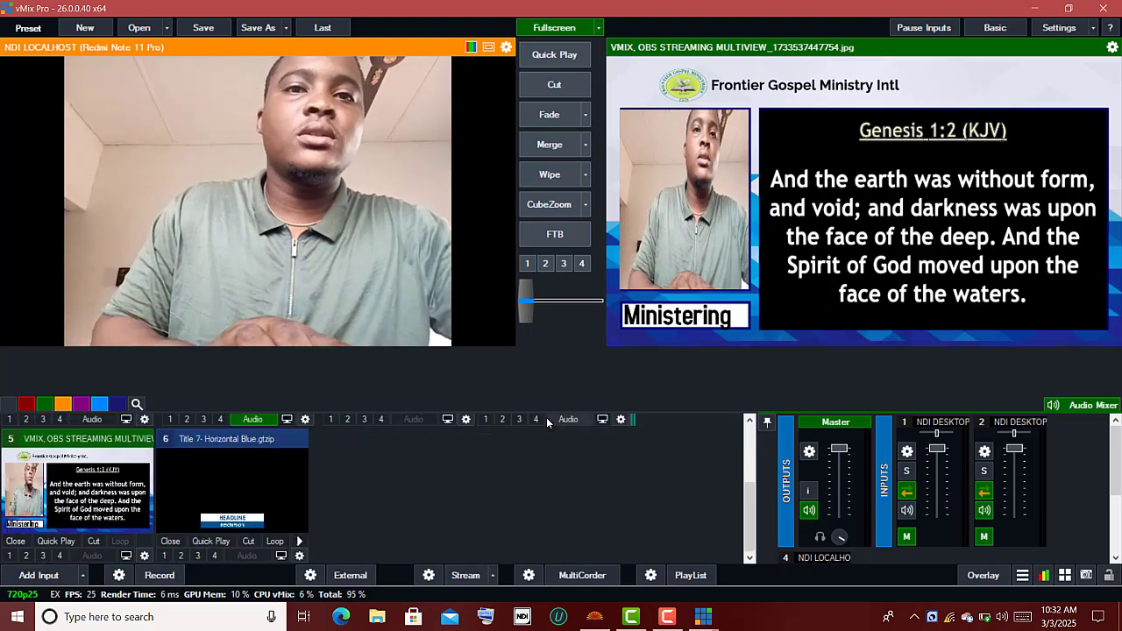
{"action": "left_click", "coordinate": [212, 481]}
{"action": "right_click", "coordinate": [213, 481]}
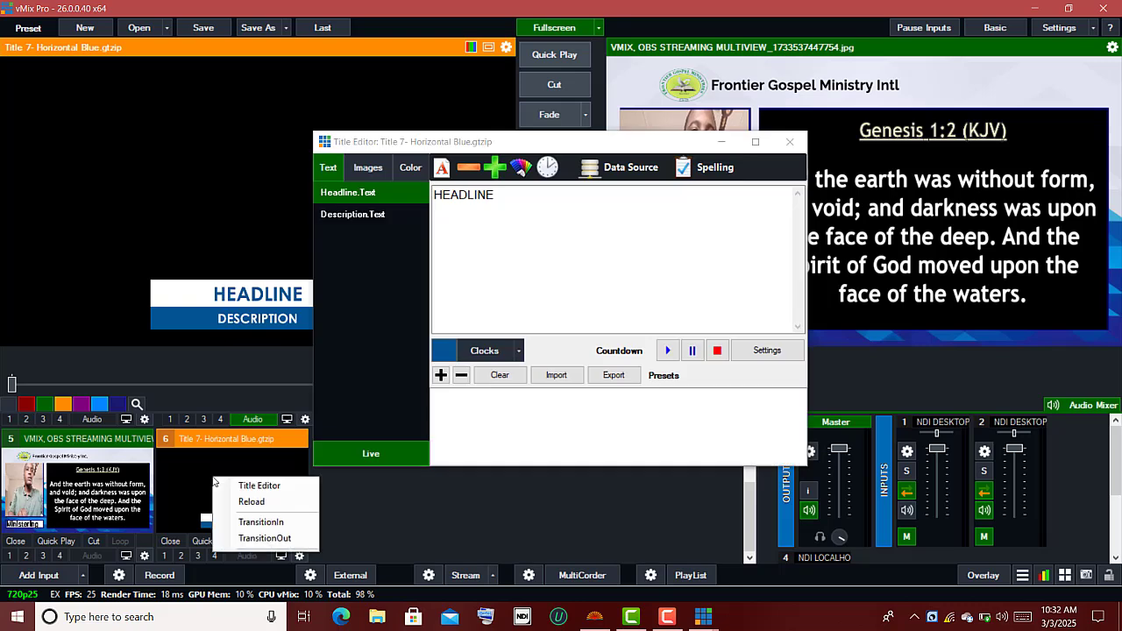
{"action": "left_click", "coordinate": [528, 195]}
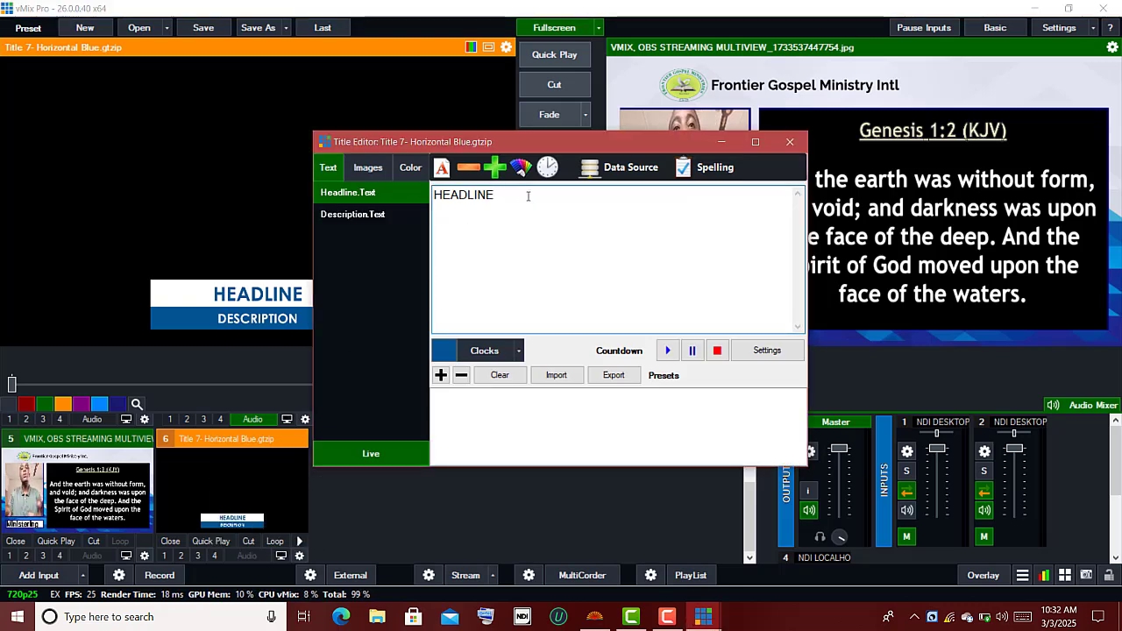
{"action": "key", "text": "BackSpace"}
{"action": "key", "text": "BackSpace"}
{"action": "key", "text": "BackSpace"}
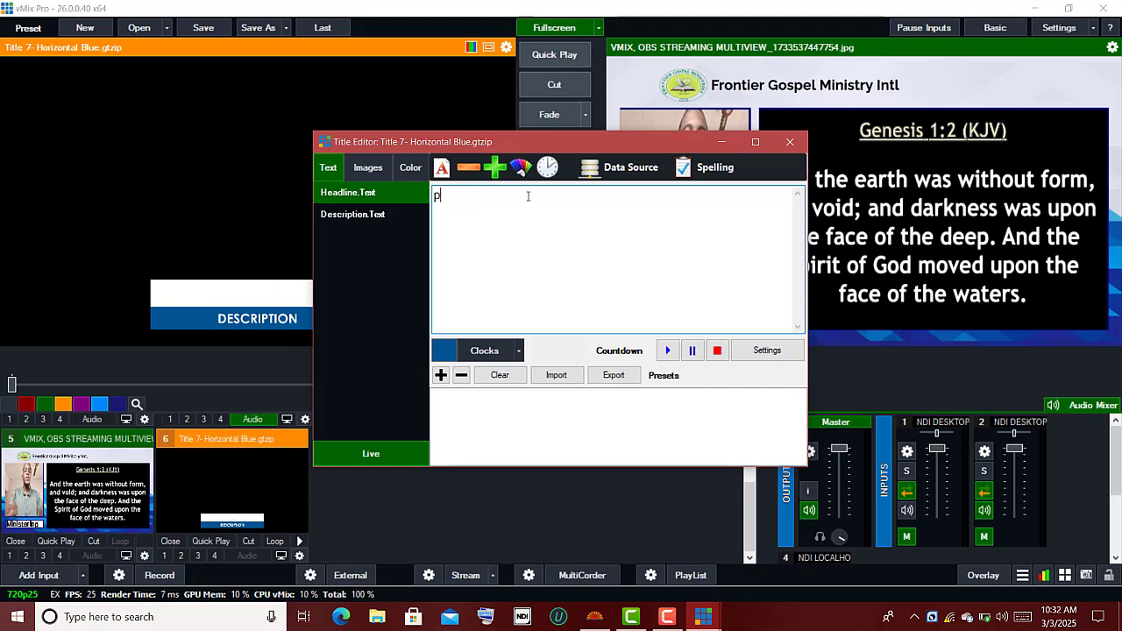
{"action": "type", "text": "preaching"}
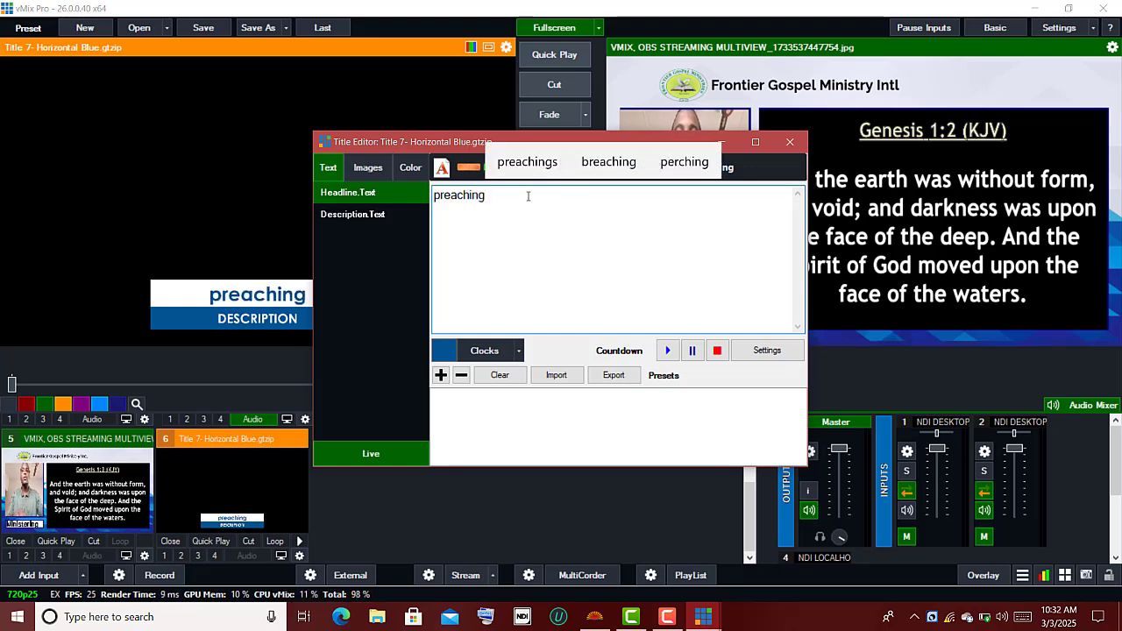
Step: Replace the DESCRIPTION placeholder with the minister's titles and full name
{"action": "left_click", "coordinate": [387, 217]}
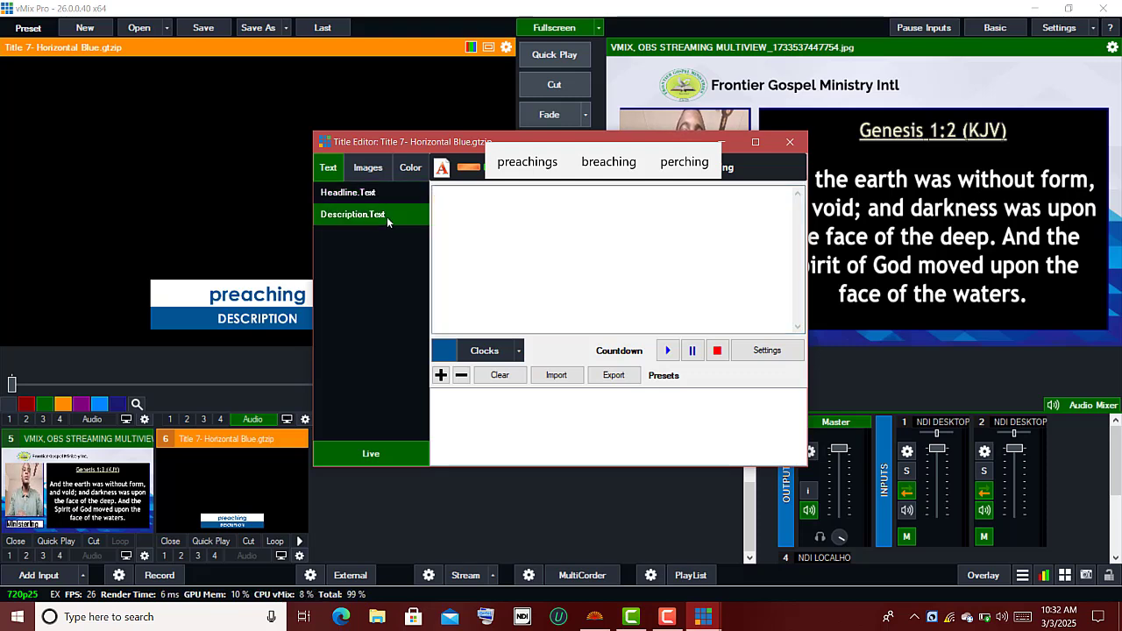
{"action": "left_click", "coordinate": [527, 195]}
{"action": "key", "text": "BackSpace"}
{"action": "key", "text": "BackSpace"}
{"action": "key", "text": "BackSpace"}
{"action": "key", "text": "BackSpace"}
{"action": "key", "text": "BackSpace"}
{"action": "key", "text": "BackSpace"}
{"action": "key", "text": "BackSpace"}
{"action": "key", "text": "BackSpace"}
{"action": "key", "text": "BackSpace"}
{"action": "key", "text": "BackSpace"}
{"action": "key", "text": "BackSpace"}
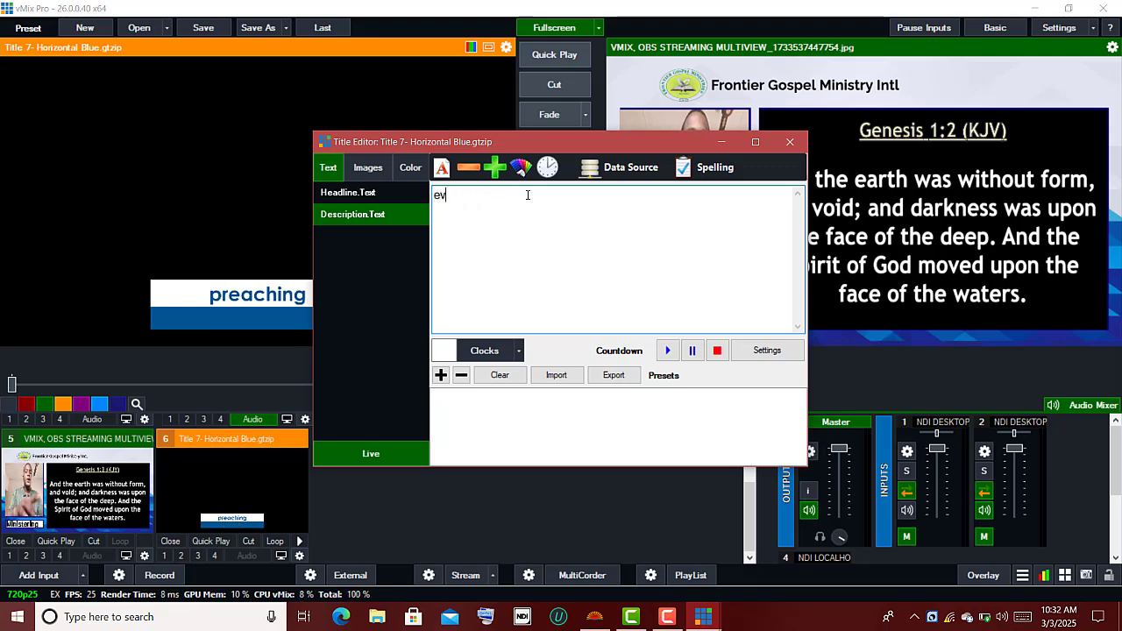
{"action": "key", "text": "BackSpace"}
{"action": "key", "text": "BackSpace"}
{"action": "key", "text": "BackSpace"}
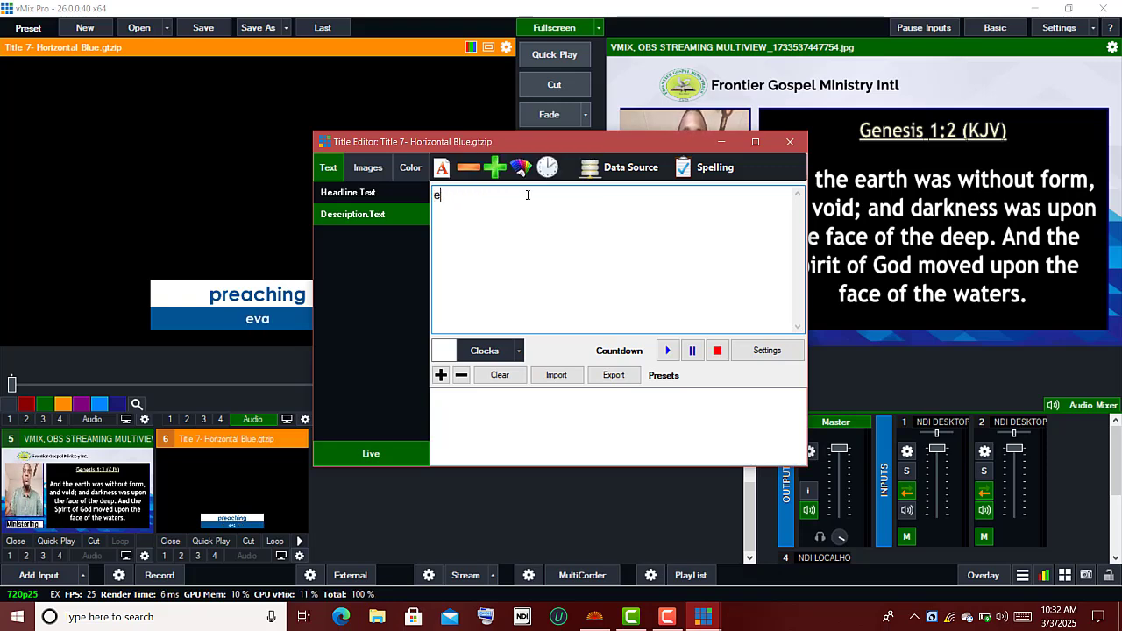
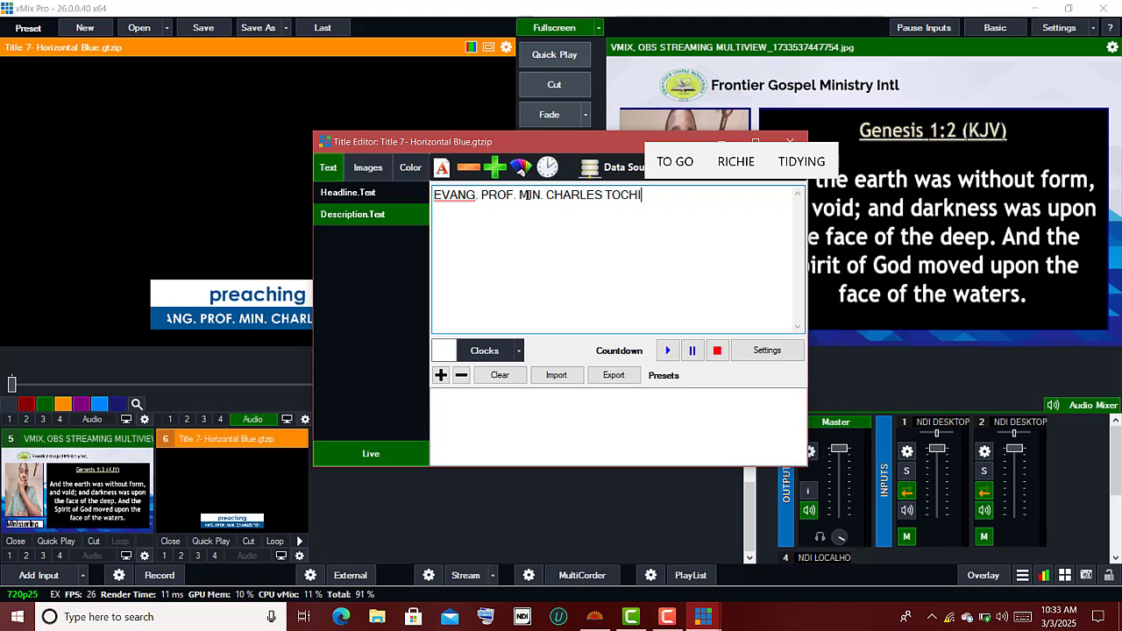
Step: Delete the 'EVANG.' prefix and leading space with Live off, then re-enable Live
{"action": "left_click", "coordinate": [375, 455]}
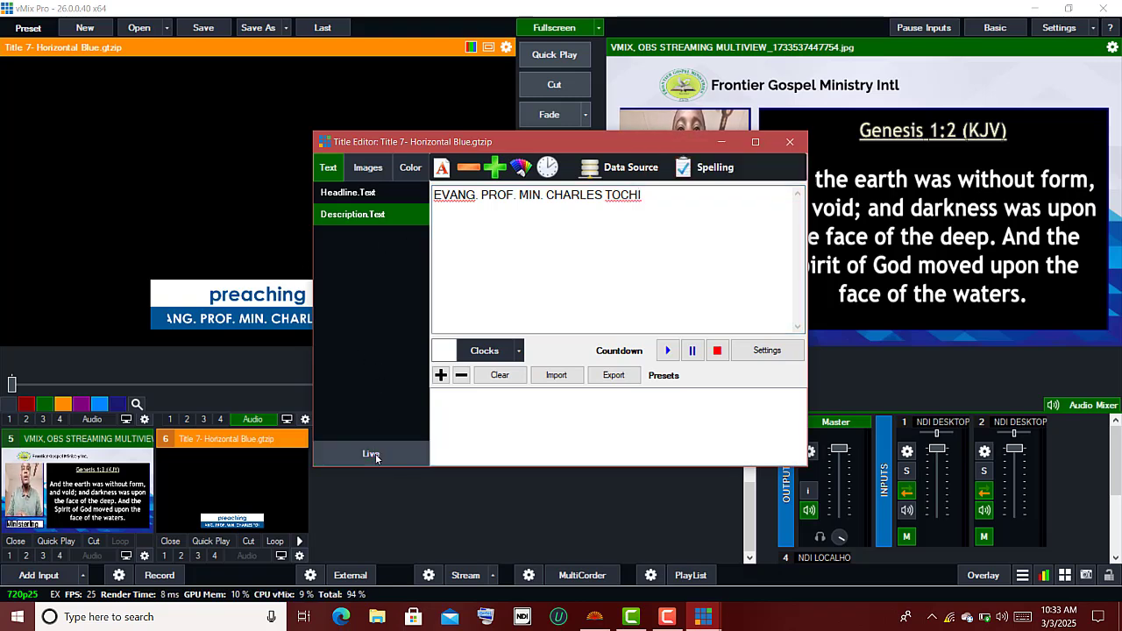
{"action": "left_click", "coordinate": [479, 195]}
{"action": "key", "text": "BackSpace"}
{"action": "key", "text": "BackSpace"}
{"action": "key", "text": "BackSpace"}
{"action": "key", "text": "BackSpace"}
{"action": "key", "text": "BackSpace"}
{"action": "key", "text": "BackSpace"}
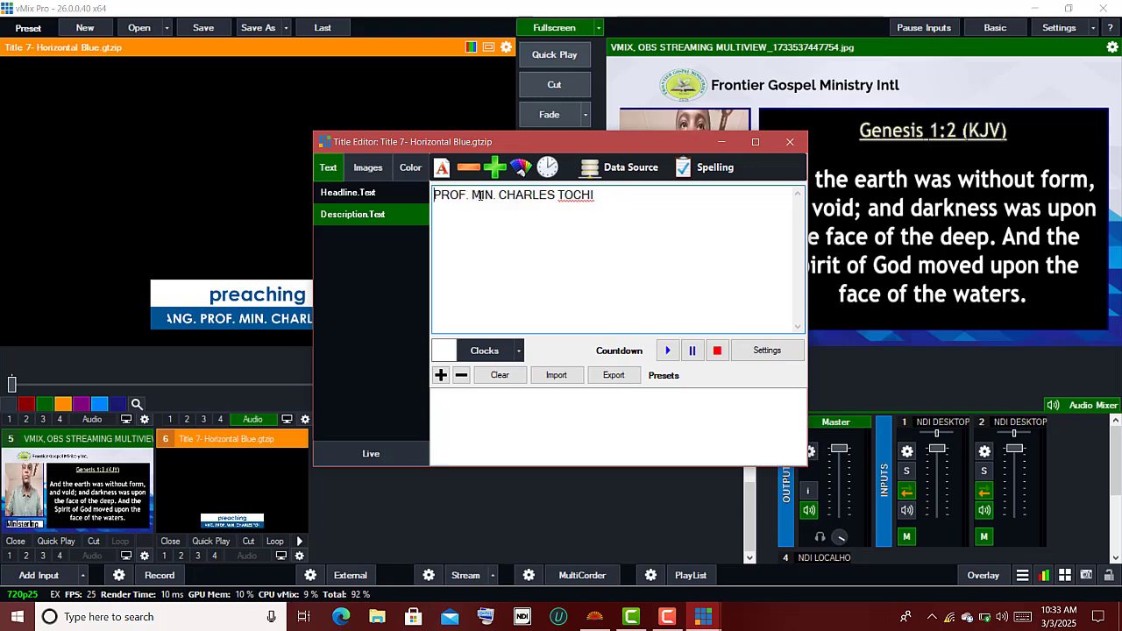
{"action": "key", "text": "BackSpace"}
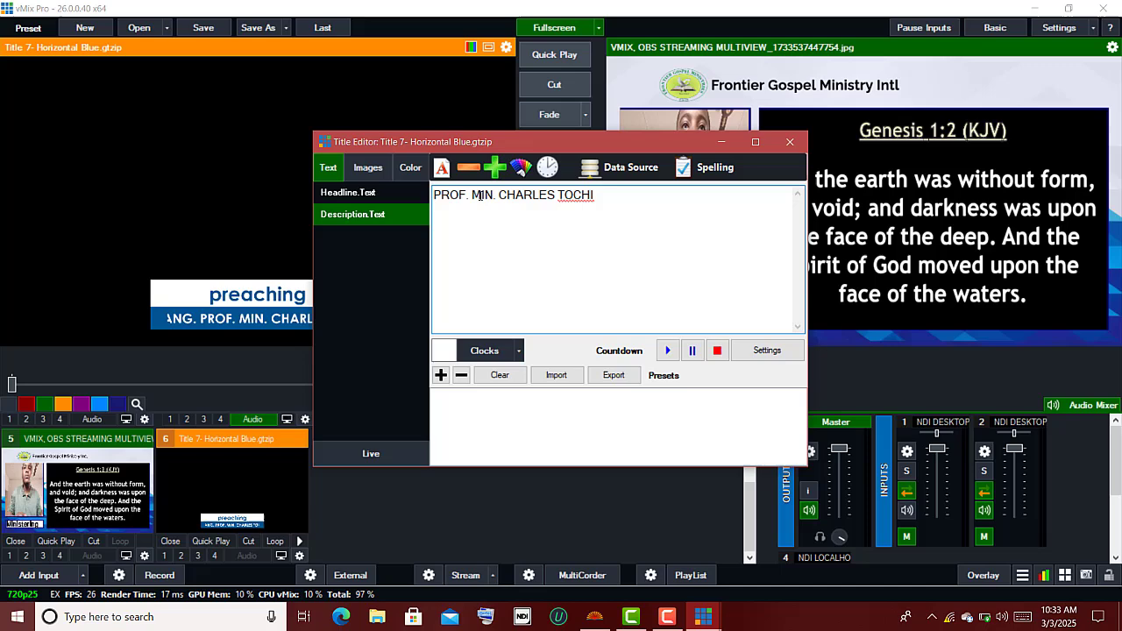
{"action": "left_click", "coordinate": [369, 463]}
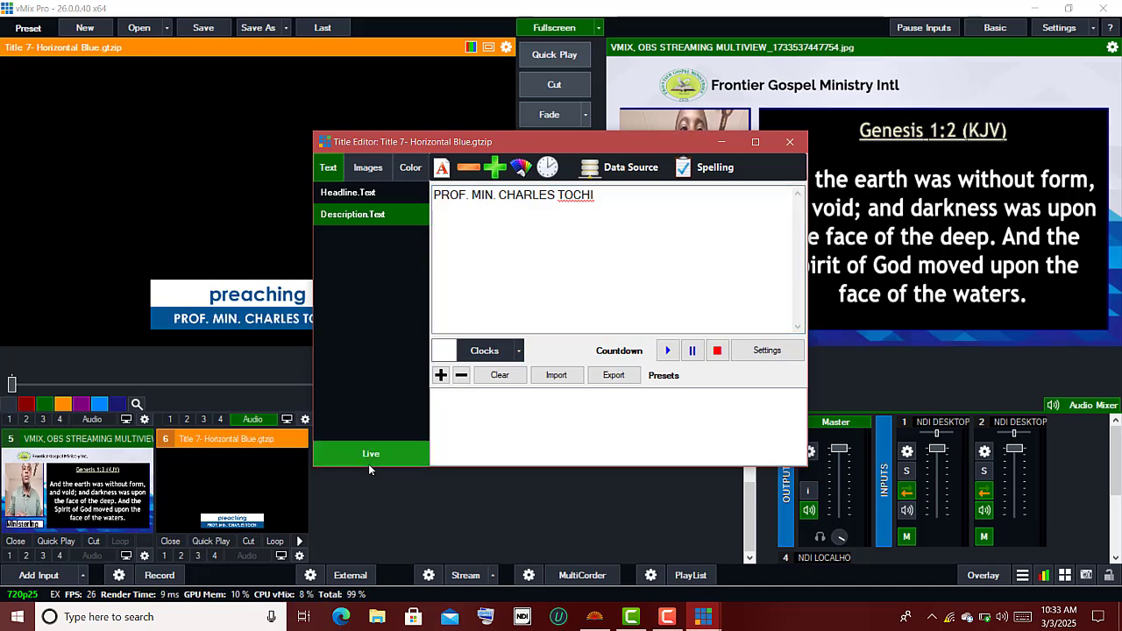
Step: Fade the phone camera (input 4) live and add the 'preaching' lower-third on overlay 1
{"action": "left_click", "coordinate": [780, 142]}
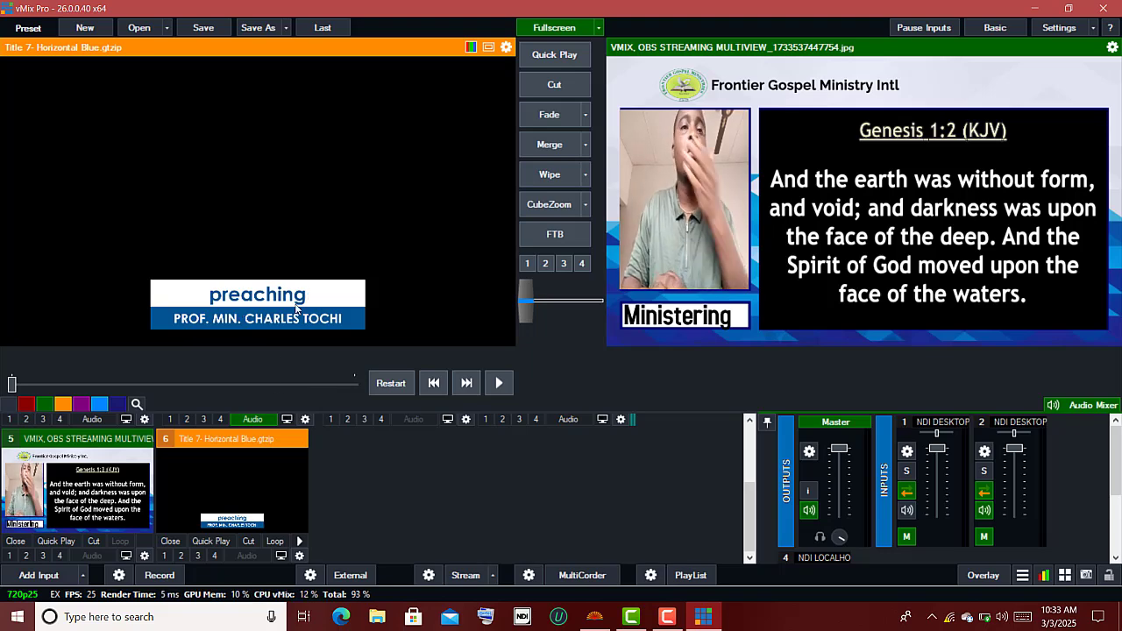
{"action": "scroll", "coordinate": [362, 454], "scroll_direction": "up", "scroll_amount": 2}
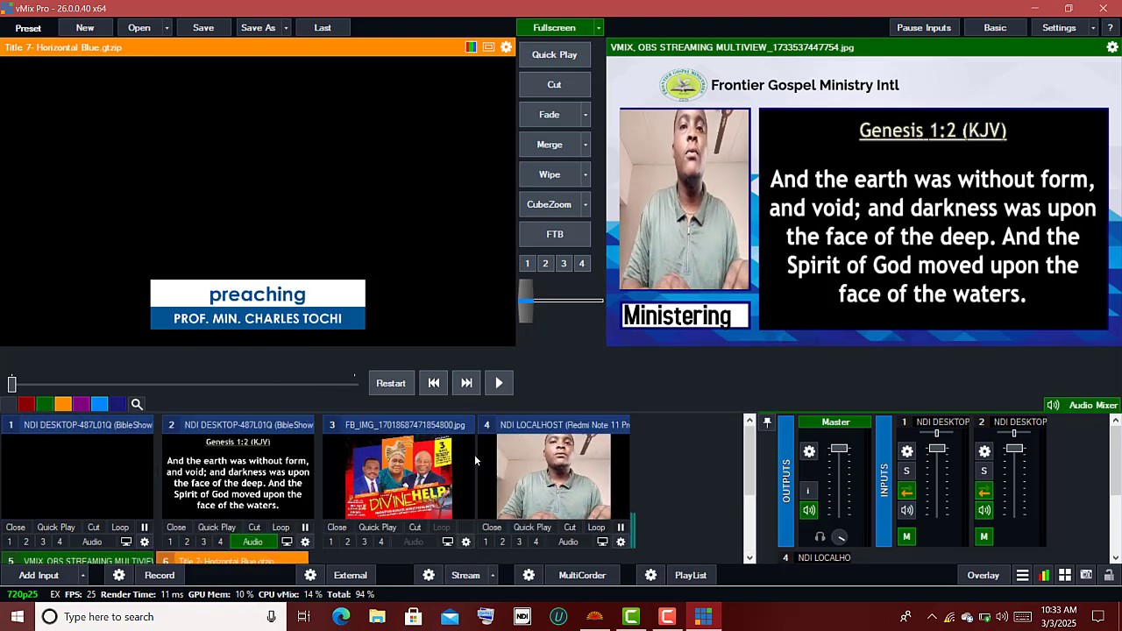
{"action": "left_click", "coordinate": [530, 474]}
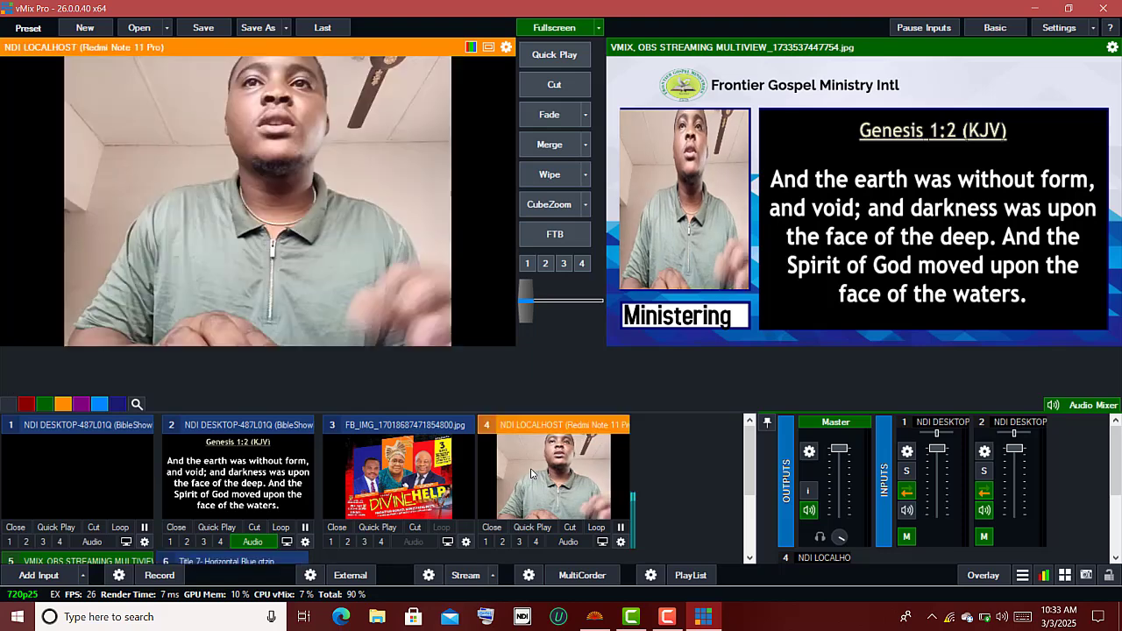
{"action": "left_click", "coordinate": [560, 120]}
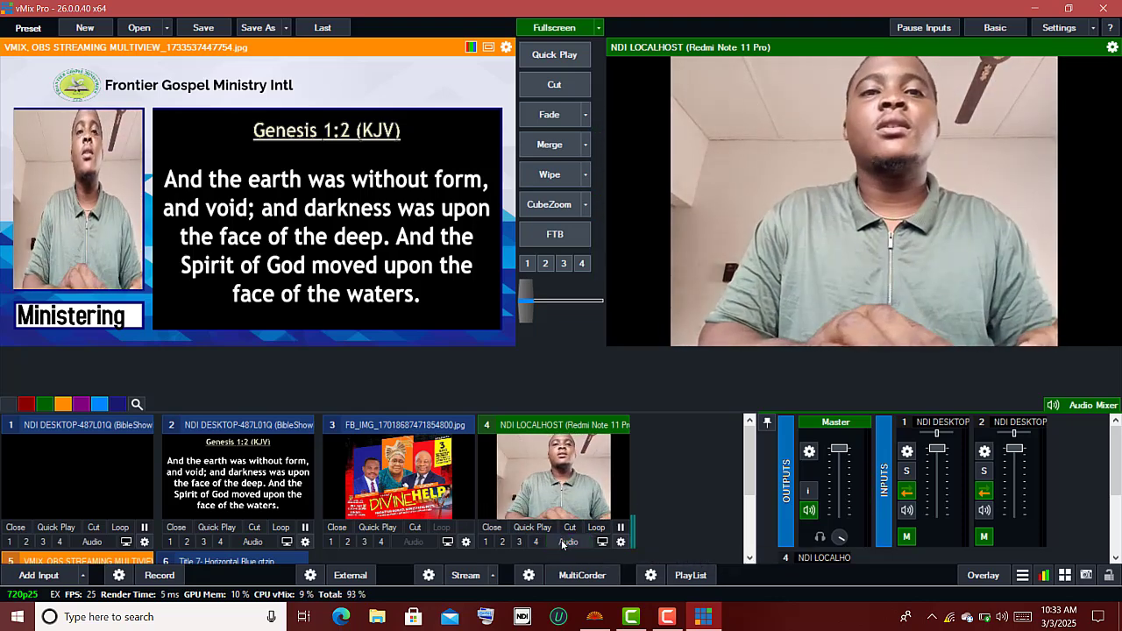
{"action": "scroll", "coordinate": [560, 544], "scroll_direction": "down", "scroll_amount": 2}
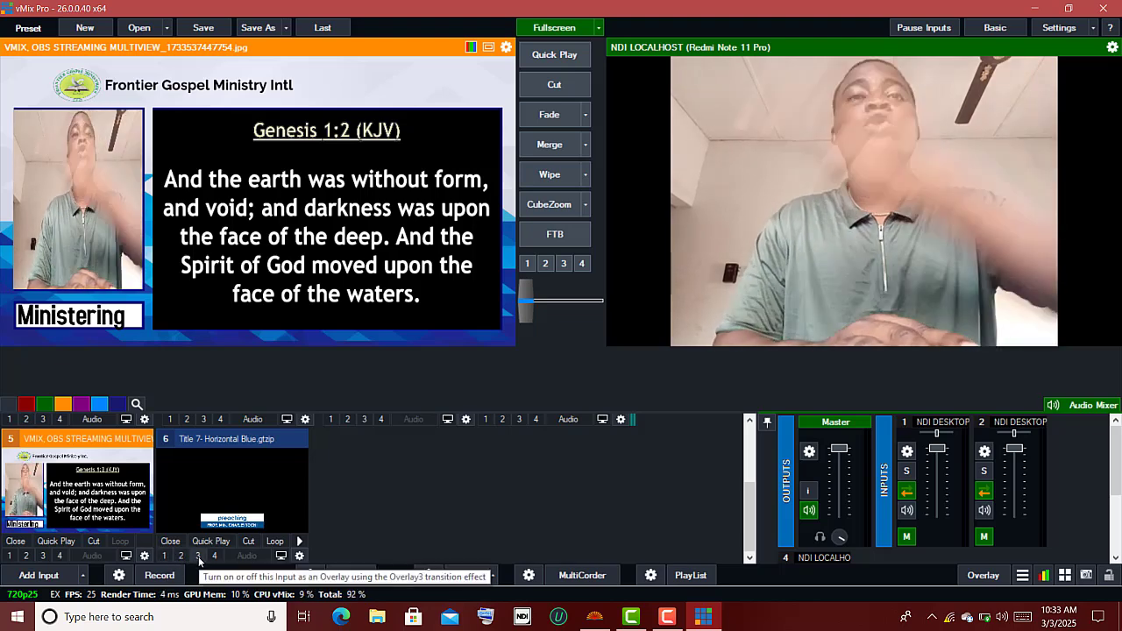
{"action": "left_click", "coordinate": [165, 556]}
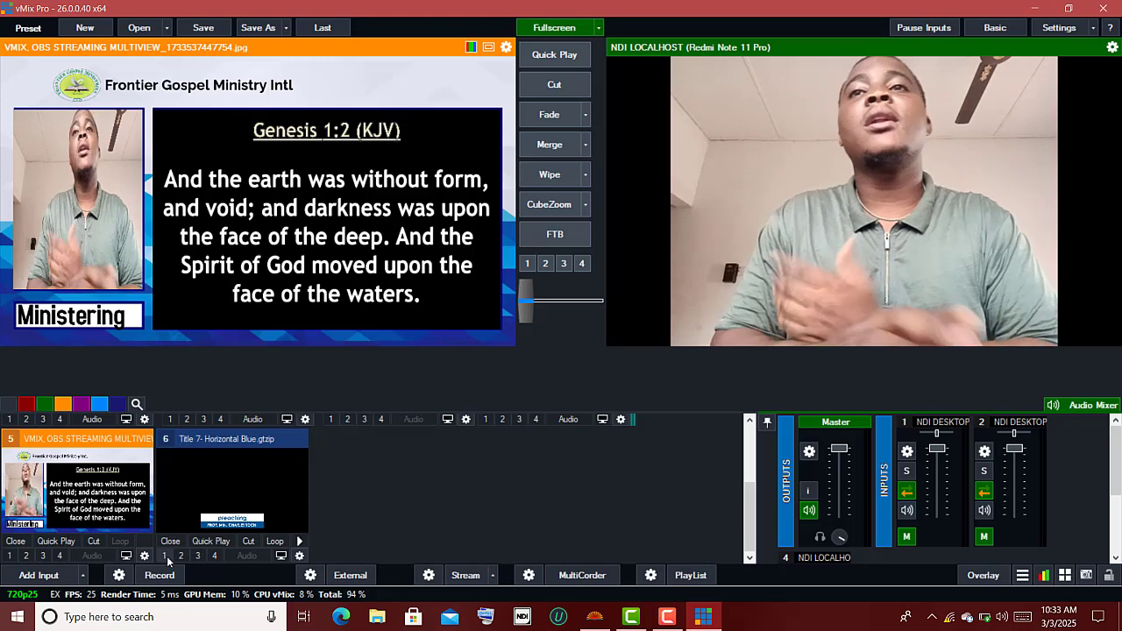